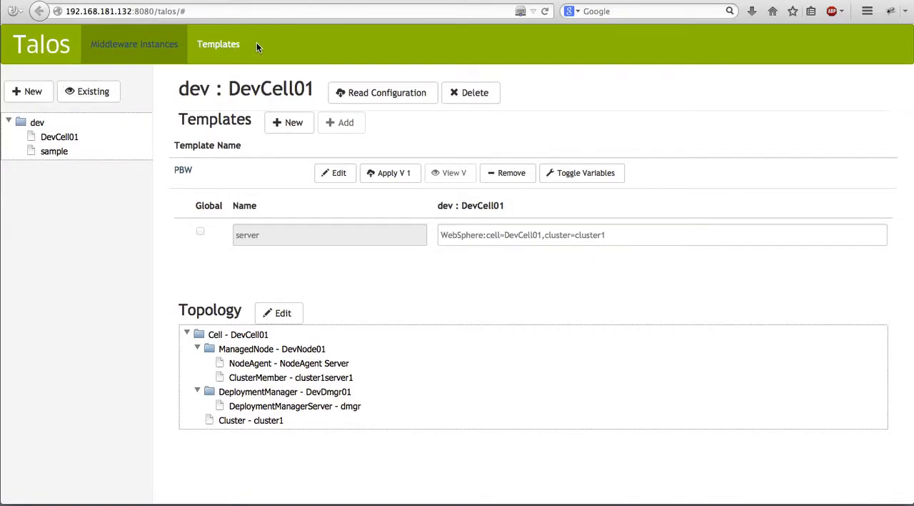
# Check the PBW_Deployment project in Jenkins, and return to Talos to open the DevCell01 middleware instance.
pyautogui.click(325, 0)
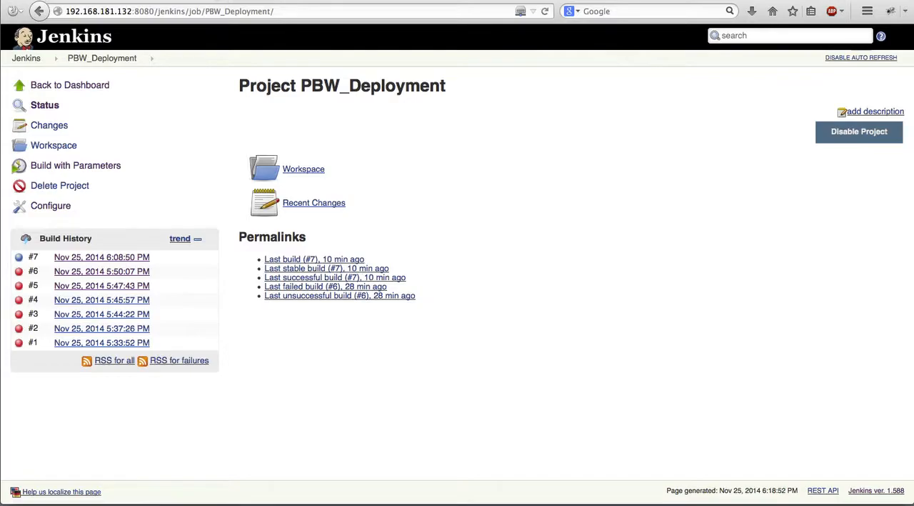
pyautogui.click(215, 0)
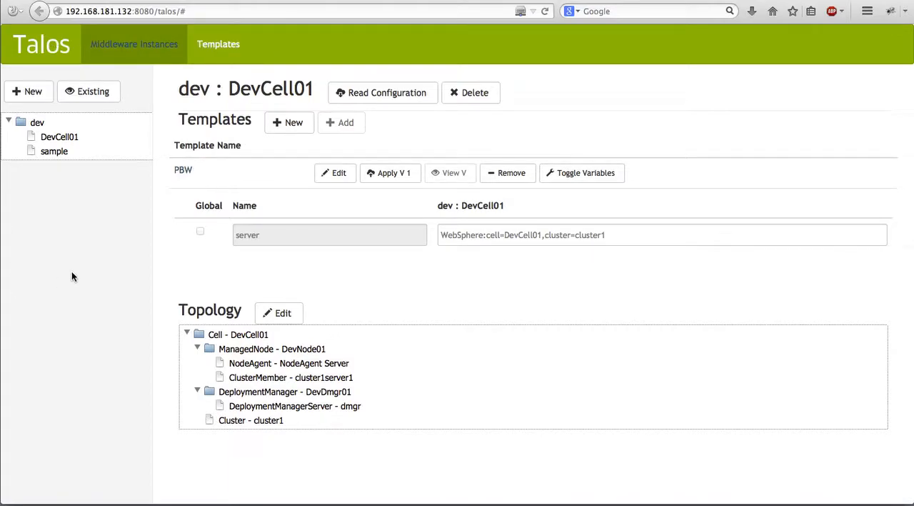
pyautogui.click(52, 139)
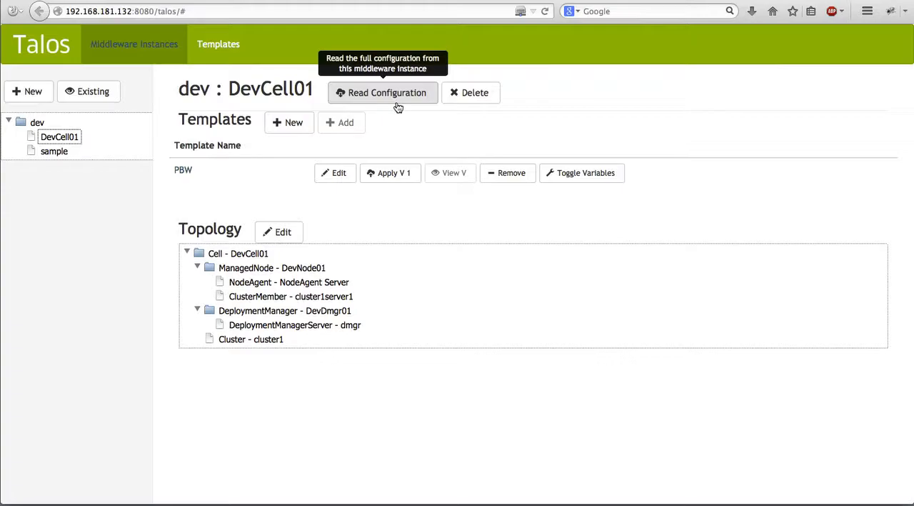
# Start a new template based on DevCell01 and examine the categories under its resources folder.
pyautogui.click(292, 132)
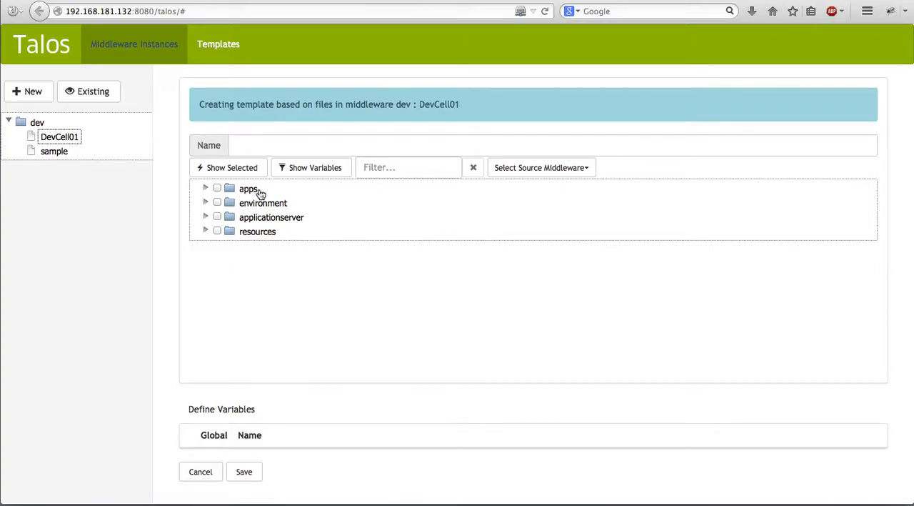
pyautogui.click(205, 231)
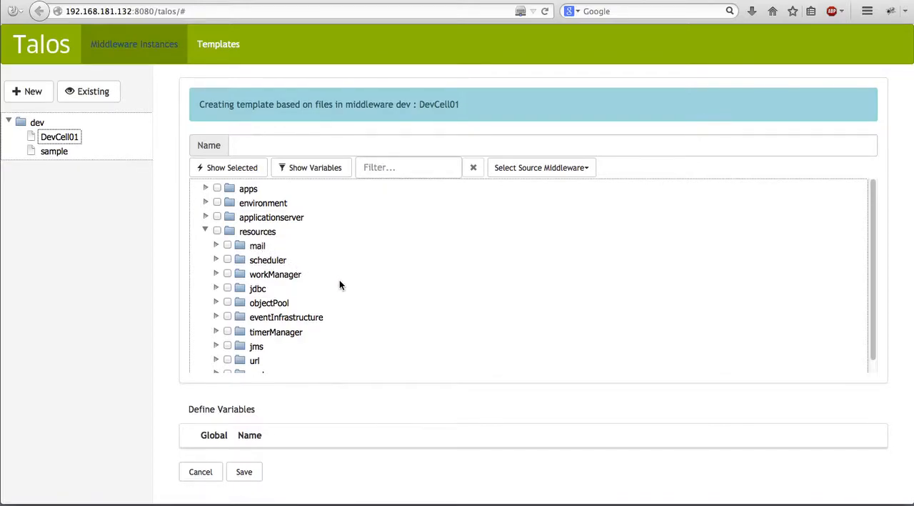
pyautogui.scroll(-1, 340, 282)
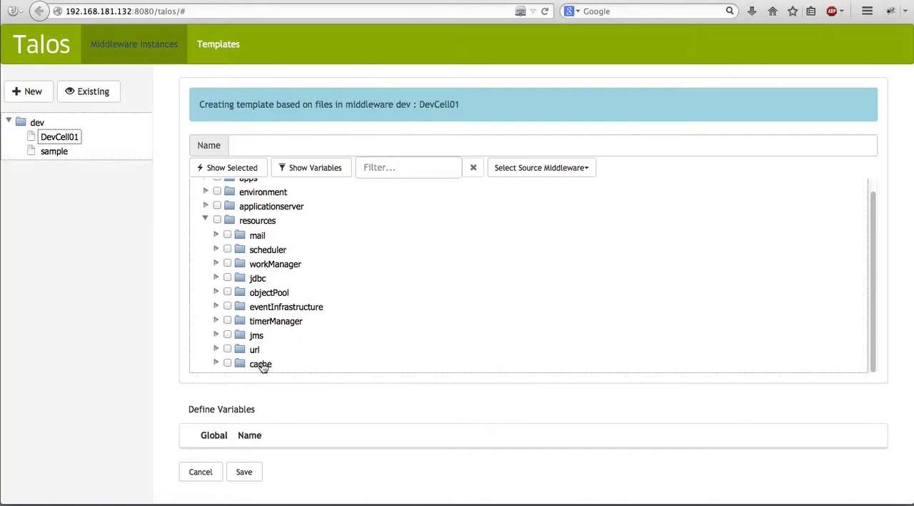
pyautogui.scroll(1, 212, 232)
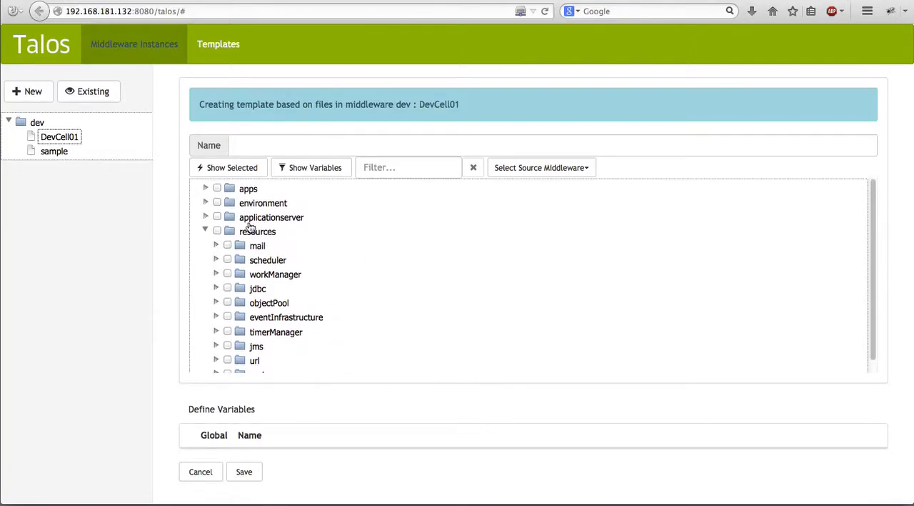
# Examine the application server settings of cluster1server1 on DevNode01, including its nested Server (cluster1server1) branch.
pyautogui.click(206, 217)
pyautogui.click(217, 231)
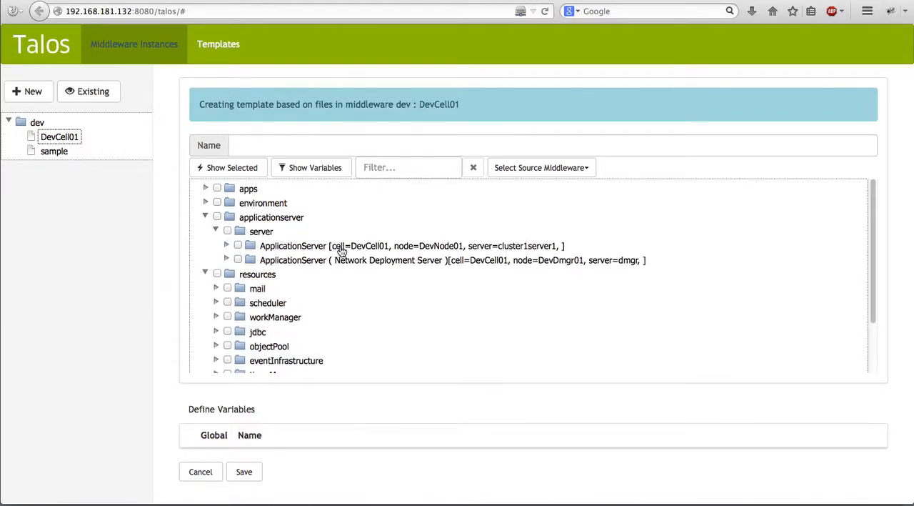
pyautogui.click(226, 246)
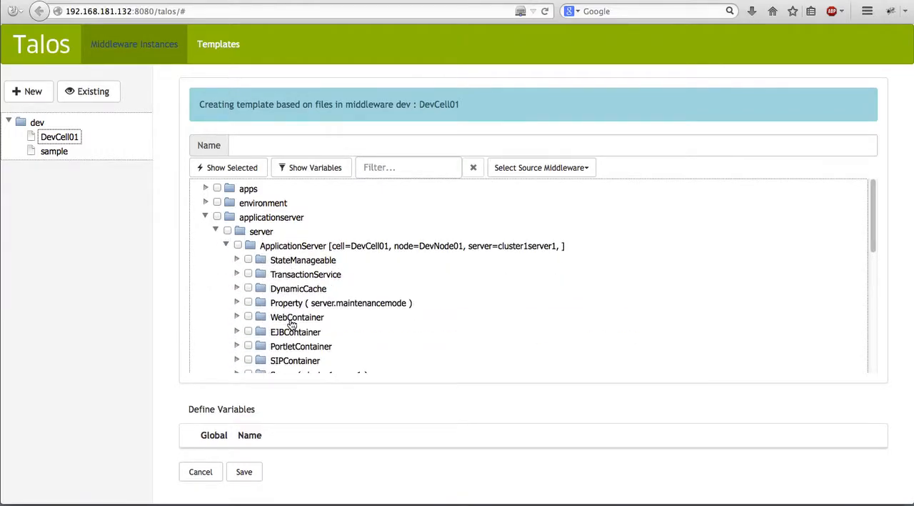
pyautogui.scroll(-1, 400, 340)
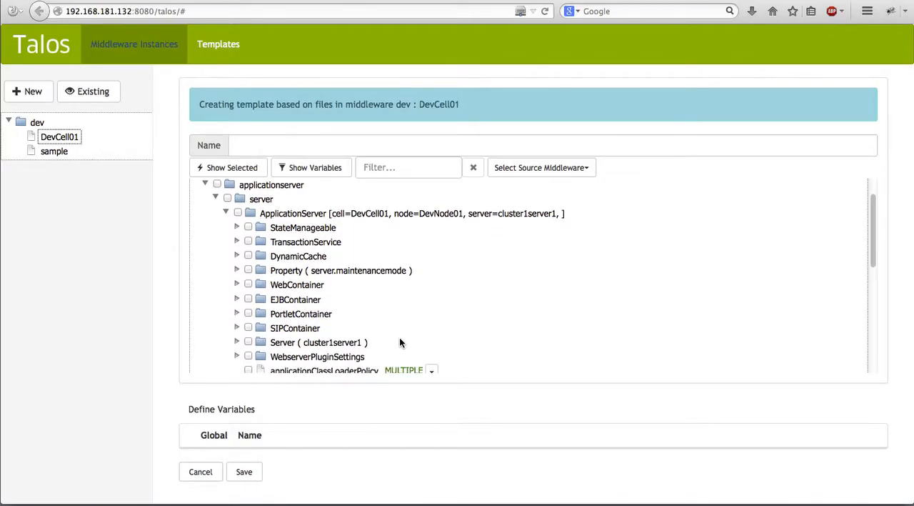
pyautogui.scroll(-4, 400, 343)
pyautogui.scroll(1, 321, 293)
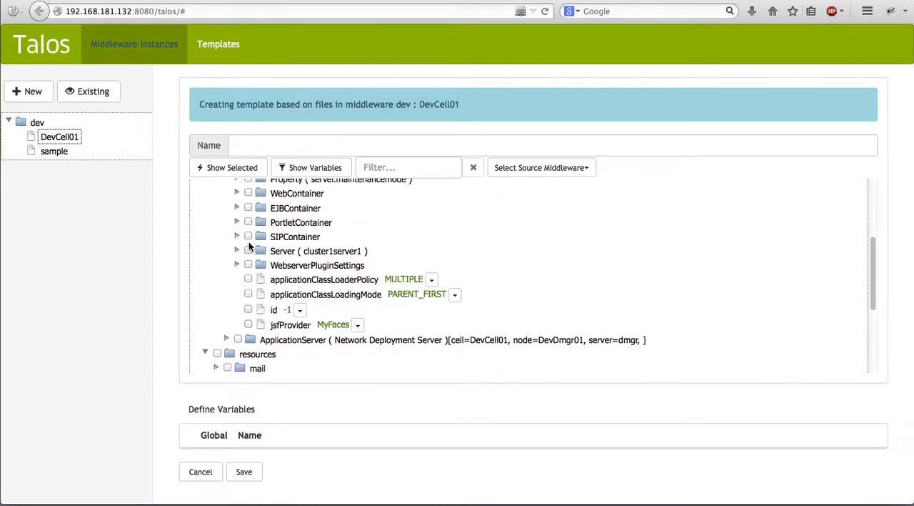
pyautogui.click(238, 251)
pyautogui.scroll(-2, 400, 263)
pyautogui.scroll(-1, 400, 262)
pyautogui.scroll(7, 399, 263)
pyautogui.scroll(2, 399, 263)
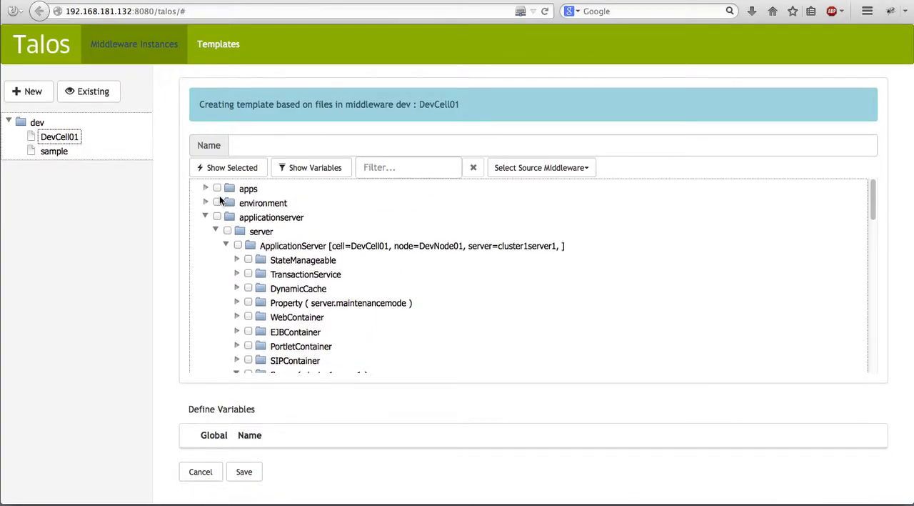
# Expand the environment folder and examine the pbw-ear deployment options down to Entry1 of MapModulesToServers.
pyautogui.click(207, 202)
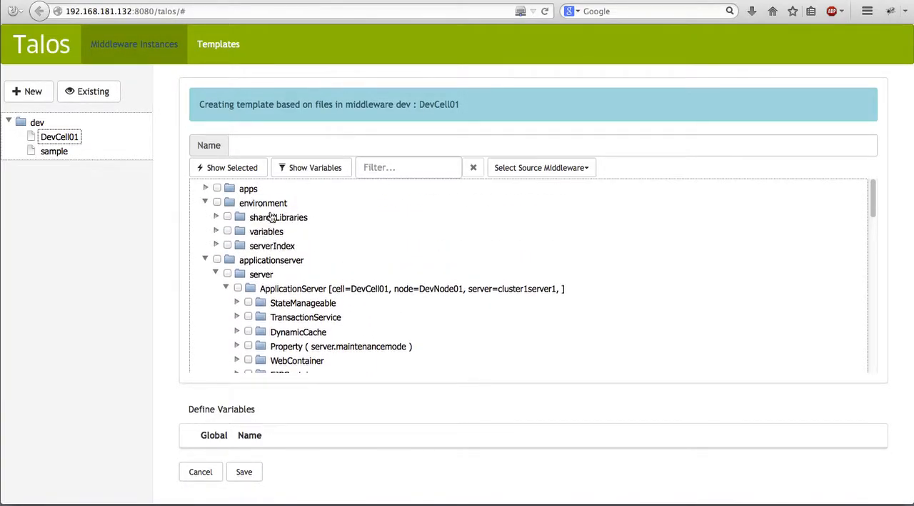
pyautogui.click(206, 189)
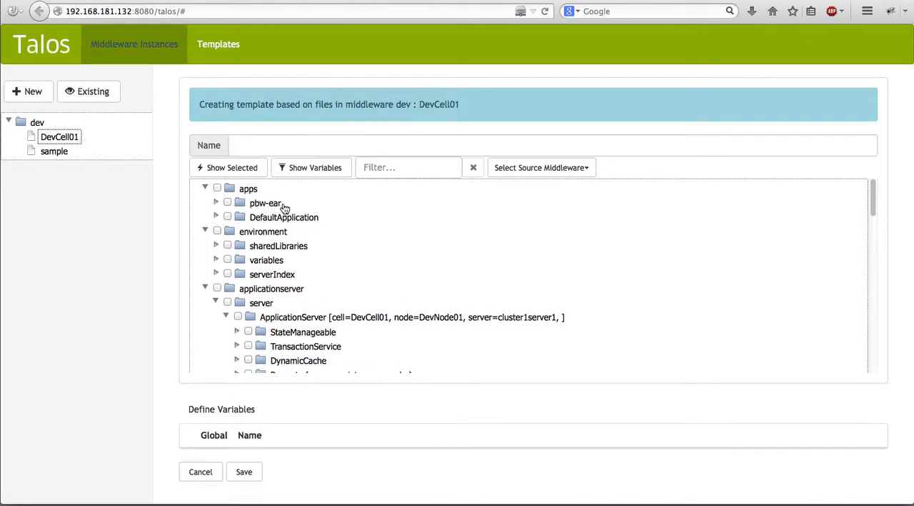
pyautogui.click(217, 204)
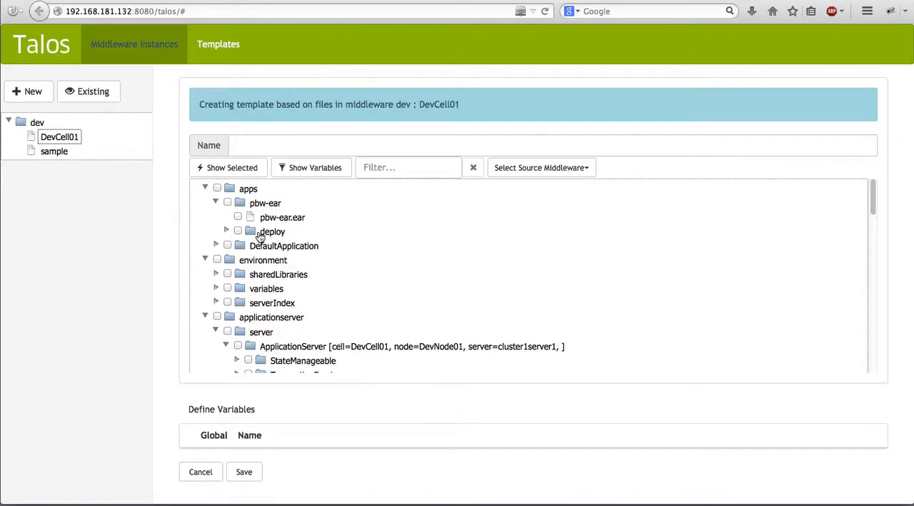
pyautogui.click(265, 232)
pyautogui.click(226, 231)
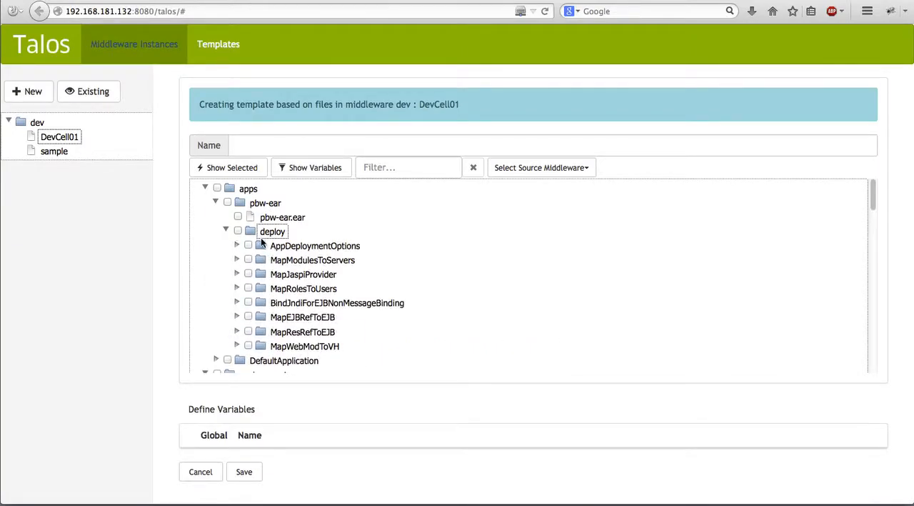
pyautogui.click(237, 261)
pyautogui.click(237, 260)
pyautogui.click(237, 260)
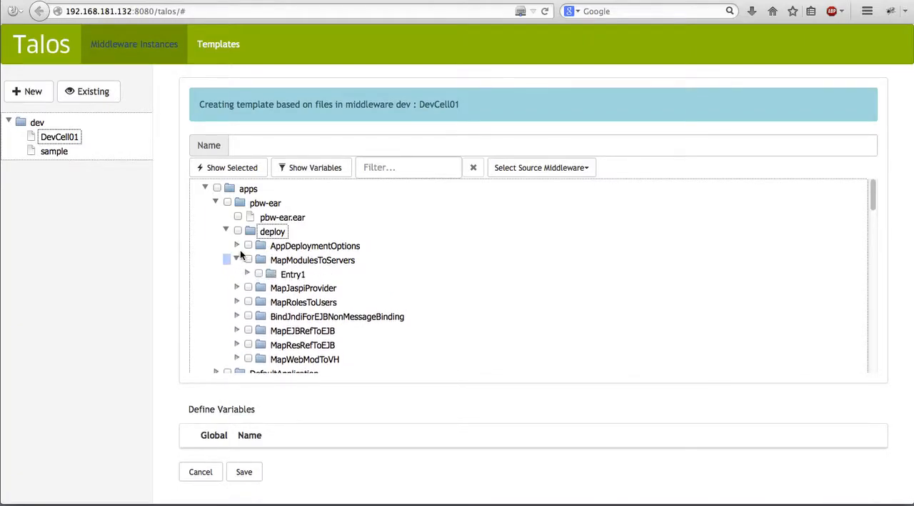
pyautogui.click(247, 274)
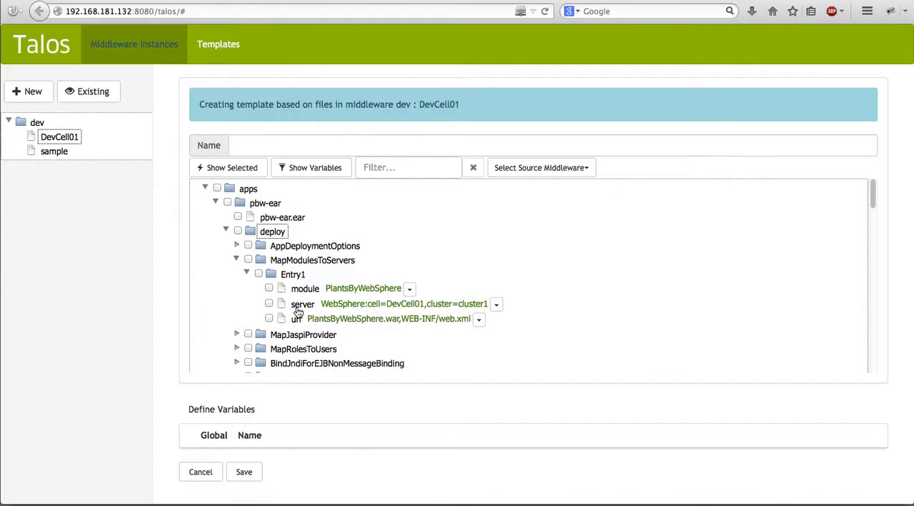
# Collapse the pbw-ear and cluster1server1 branches, review the remaining resources, and cancel the new template.
pyautogui.click(216, 202)
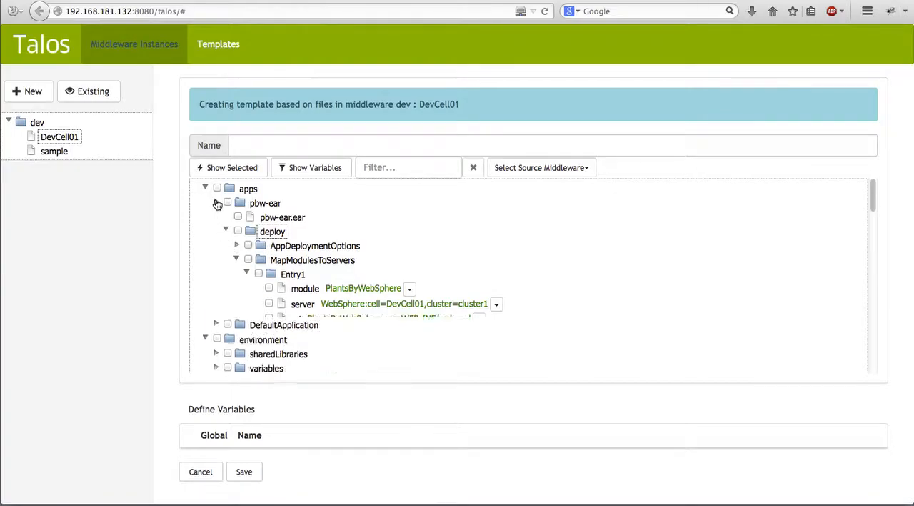
pyautogui.scroll(-3, 266, 306)
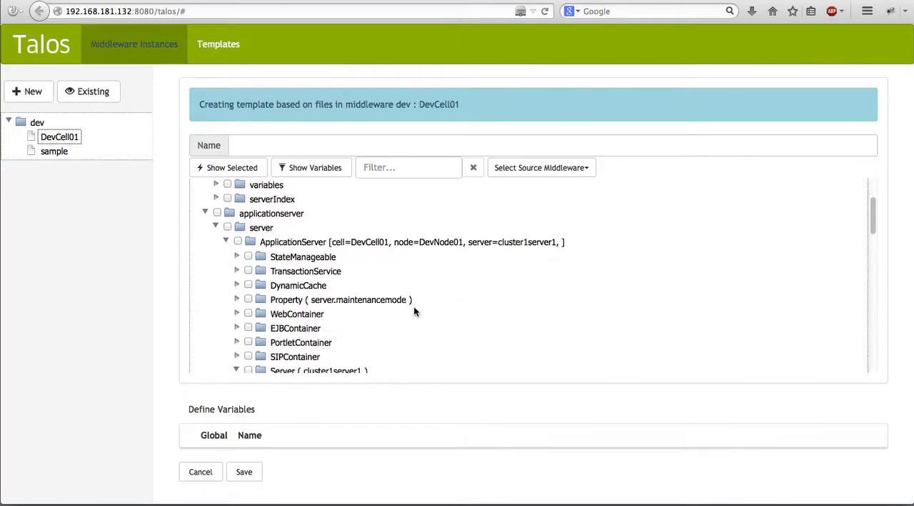
pyautogui.click(226, 235)
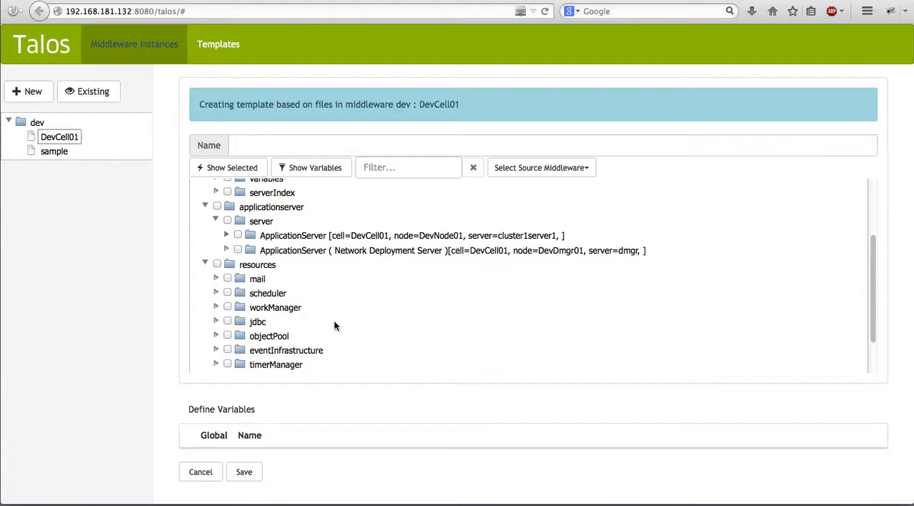
pyautogui.scroll(-2, 432, 313)
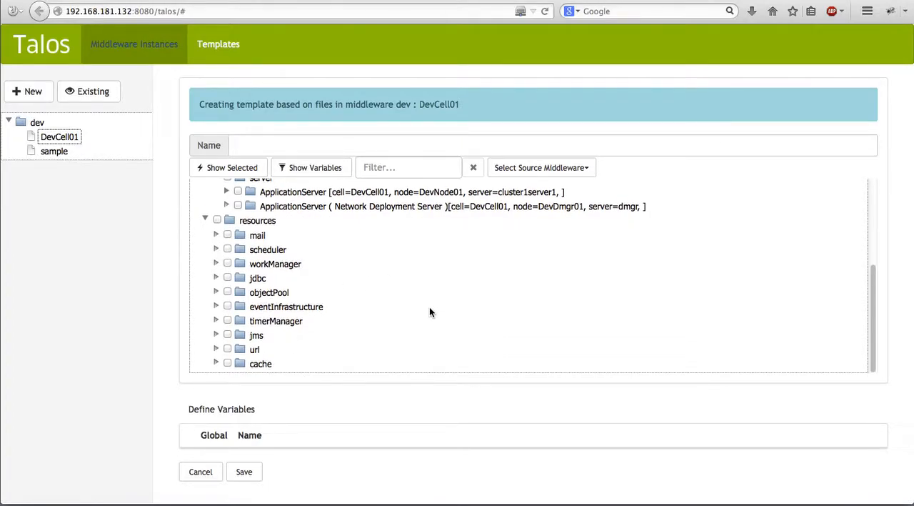
pyautogui.click(190, 472)
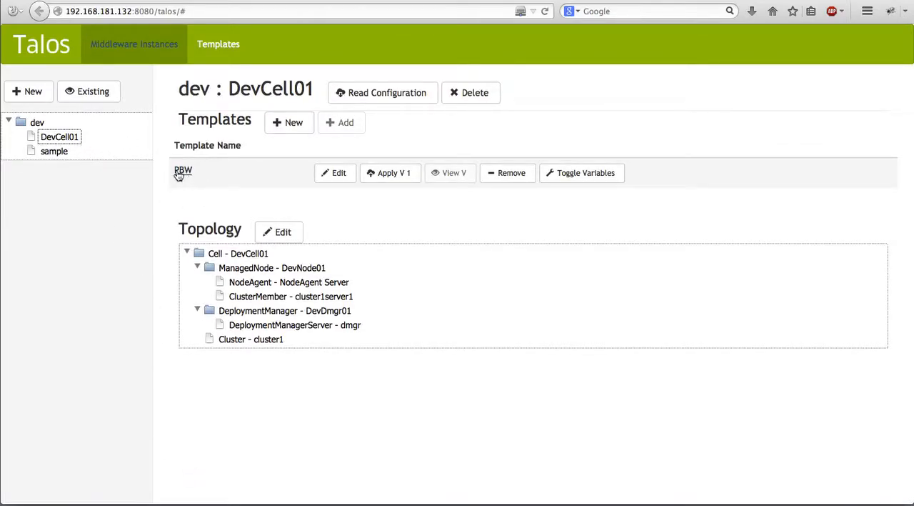
# Open the PBW template of DevCell01 for editing and review its selected deployment options and resources folder.
pyautogui.click(330, 177)
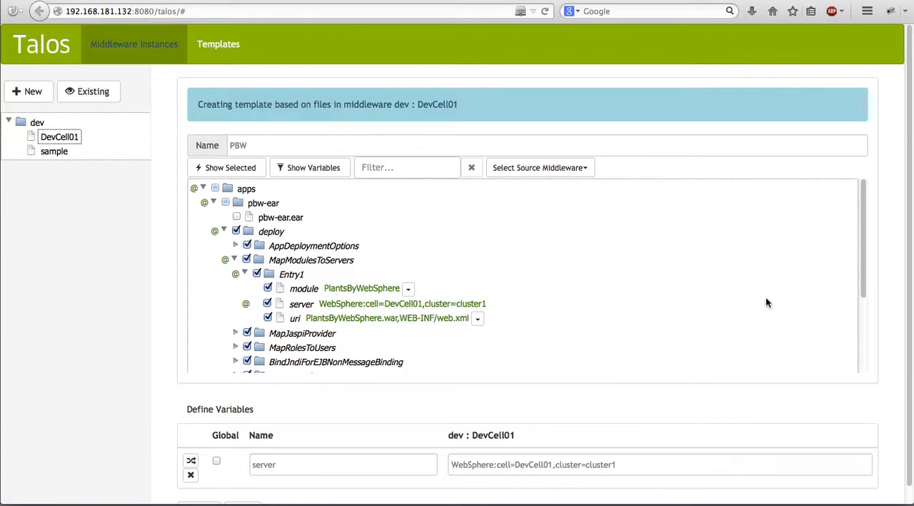
pyautogui.moveTo(866, 280); pyautogui.dragTo(864, 365)
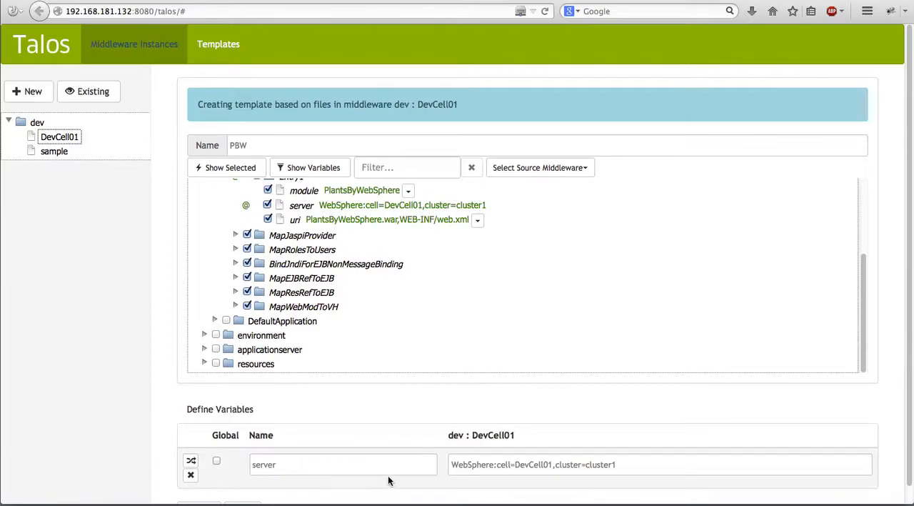
pyautogui.click(204, 363)
pyautogui.scroll(-3, 413, 319)
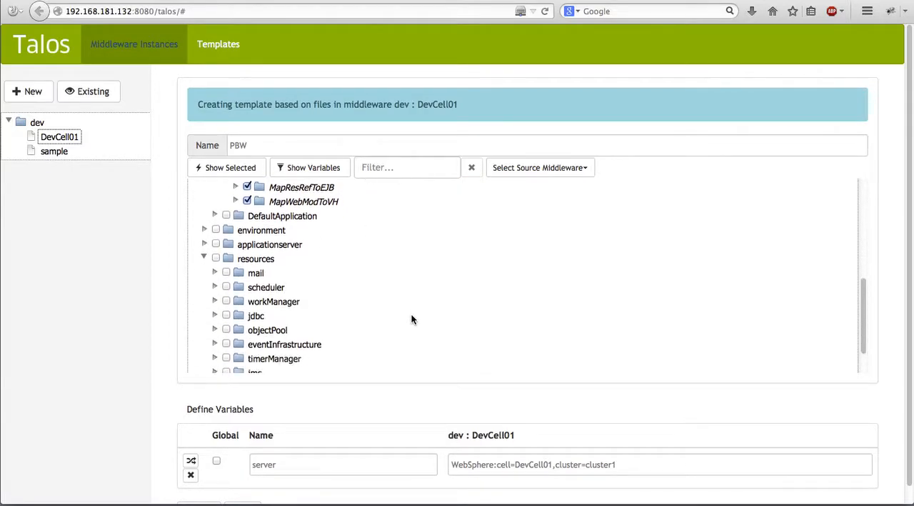
pyautogui.scroll(-1, 385, 320)
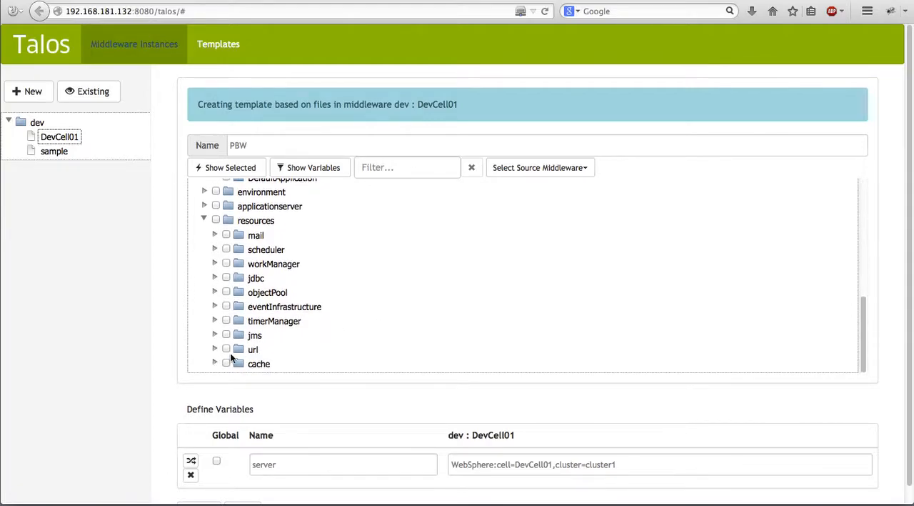
# Examine the properties of the CacheProvider scoped to cluster1 under the cache resources.
pyautogui.click(214, 364)
pyautogui.scroll(-1, 328, 332)
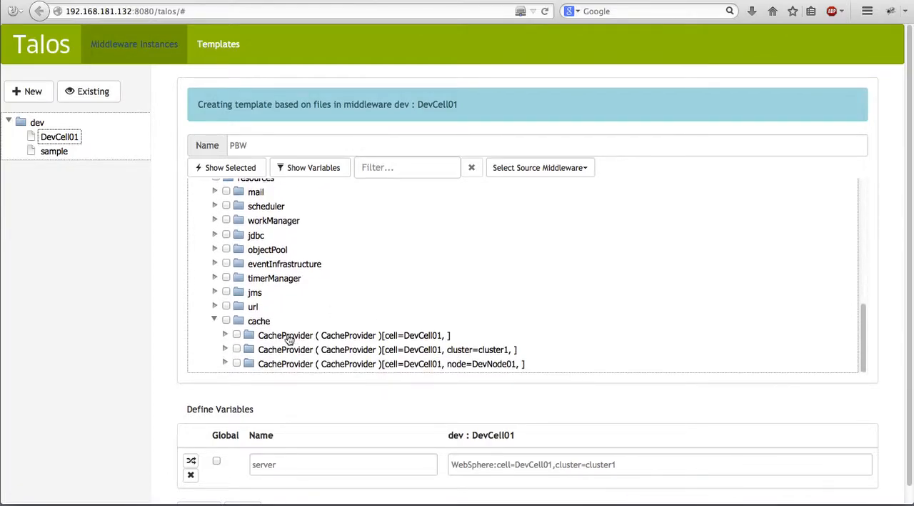
pyautogui.scroll(-1, 304, 344)
pyautogui.click(225, 333)
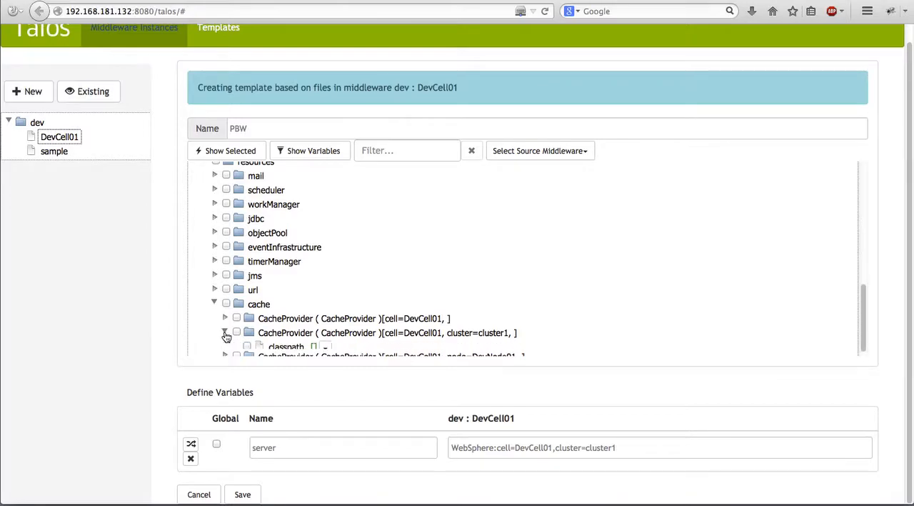
pyautogui.scroll(-1, 388, 304)
pyautogui.scroll(-1, 387, 304)
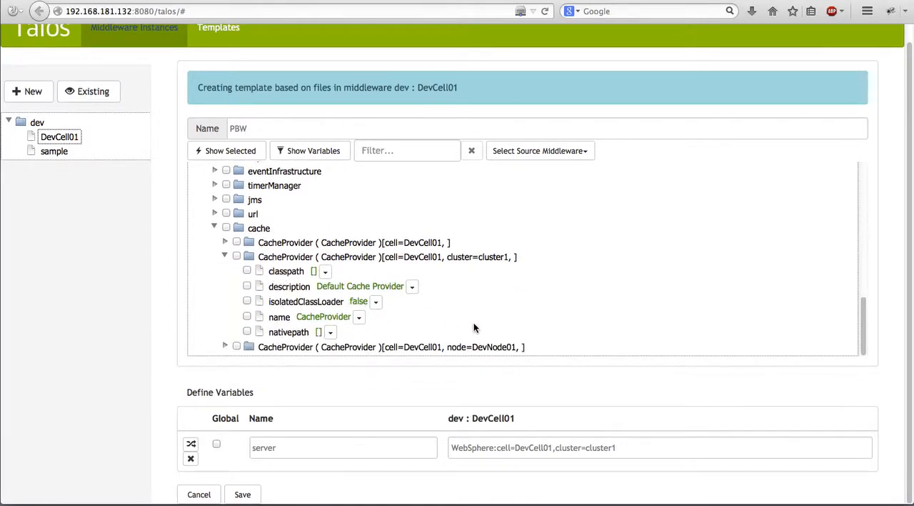
# Review the JMS providers under the jms resources, and cancel editing the PBW template.
pyautogui.scroll(1, 473, 327)
pyautogui.click(214, 211)
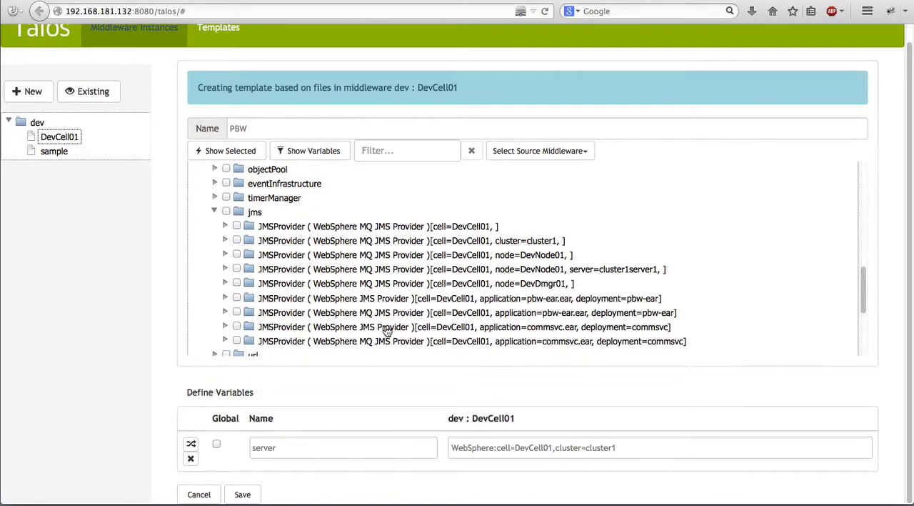
pyautogui.scroll(10, 385, 330)
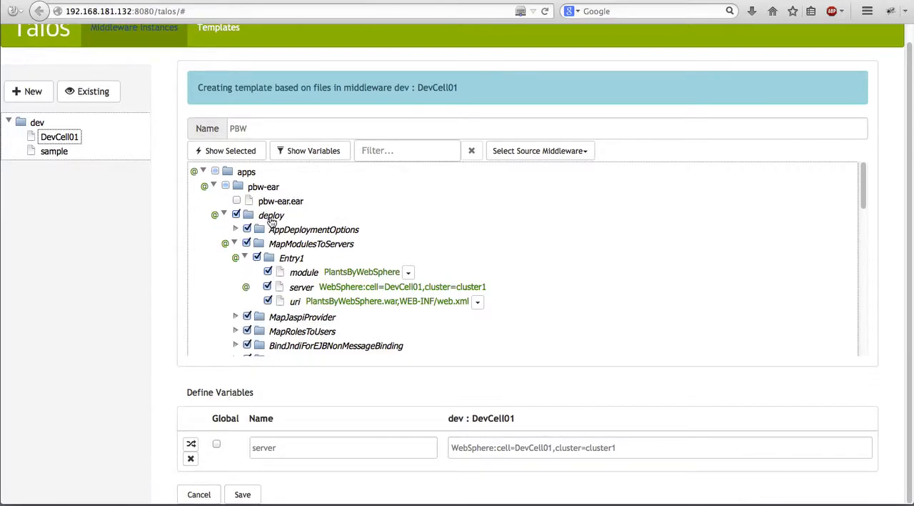
pyautogui.click(199, 493)
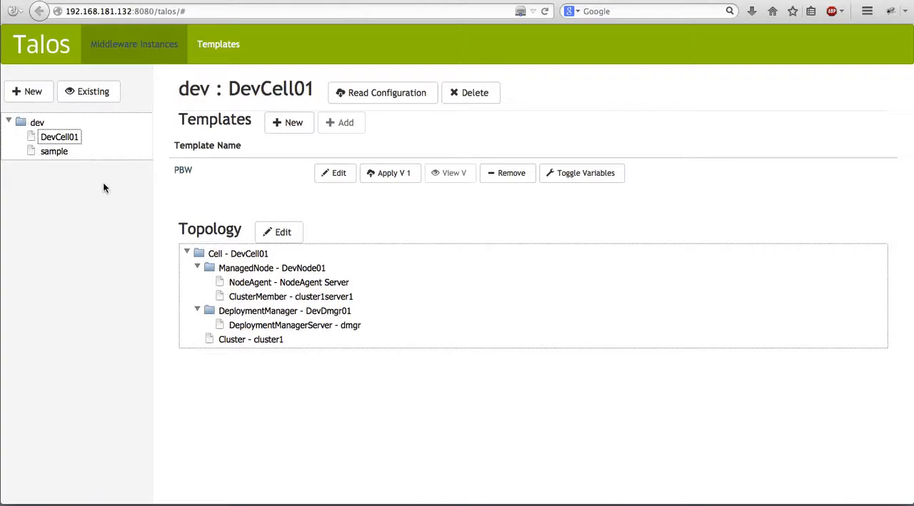
# Start discovering an existing middleware instance with environment qa and middleware name QACell01.
pyautogui.click(90, 97)
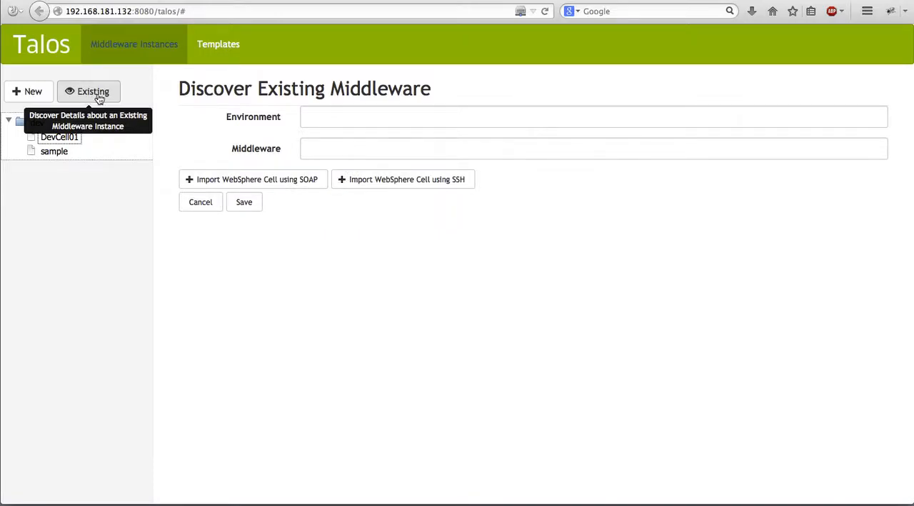
pyautogui.click(322, 117)
pyautogui.write('qa')
pyautogui.press('Tab')
pyautogui.write('QQ')
pyautogui.press('BackSpace')
pyautogui.write('ACell01')
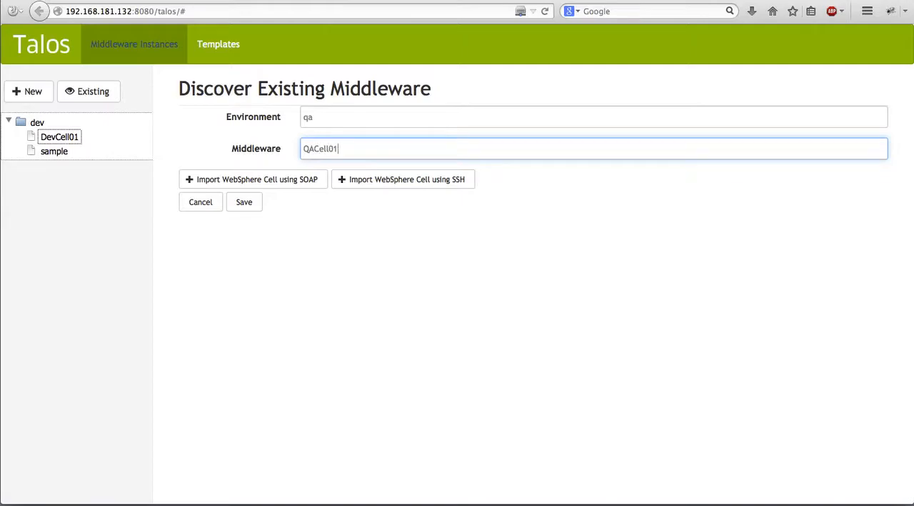
# Choose the SOAP import for the WebSphere cell and enter the WebSphere security user, password and password confirmation.
pyautogui.click(250, 180)
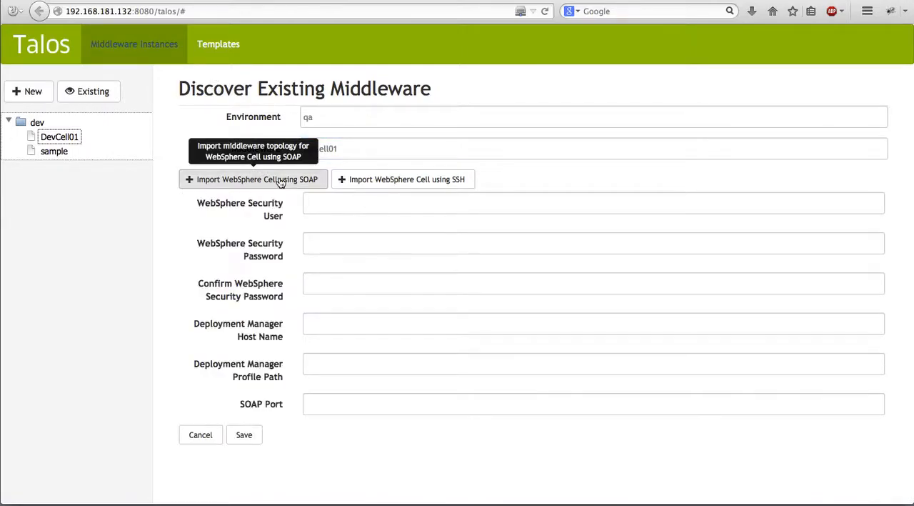
pyautogui.click(333, 206)
pyautogui.write('wasadmin')
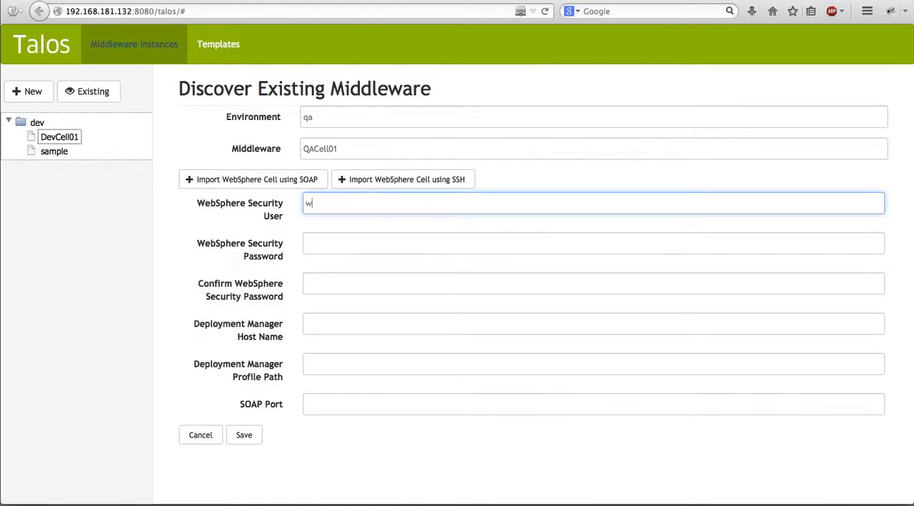
pyautogui.press('Tab')
pyautogui.write('wasadmin')
pyautogui.press('Tab')
pyautogui.write('wasadmin')
pyautogui.press('Tab')
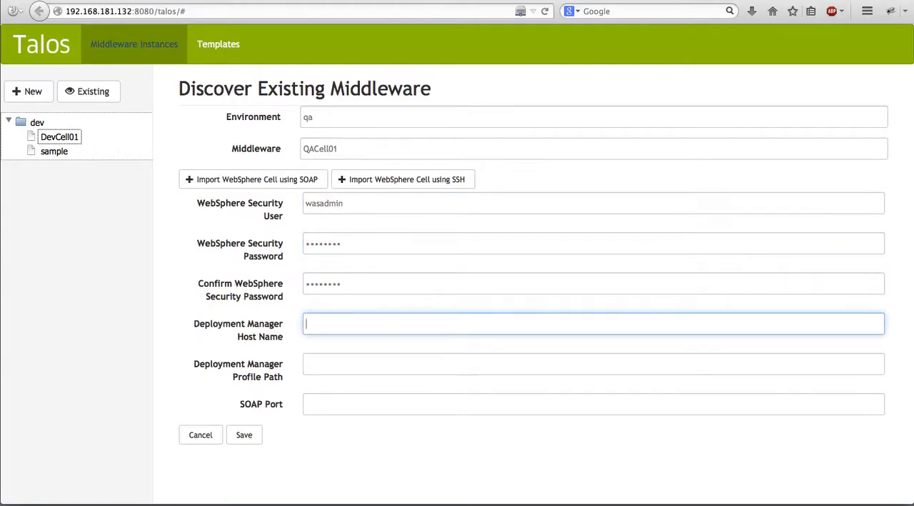
# Import the cell using deployment manager host 192.168.181.132, profile path /opt/ibm/websphere/appserver85/profiles/QADmgr02 and SOAP port 8883, and finish the discovery job.
pyautogui.write('192.168.181.132')
pyautogui.press('Tab')
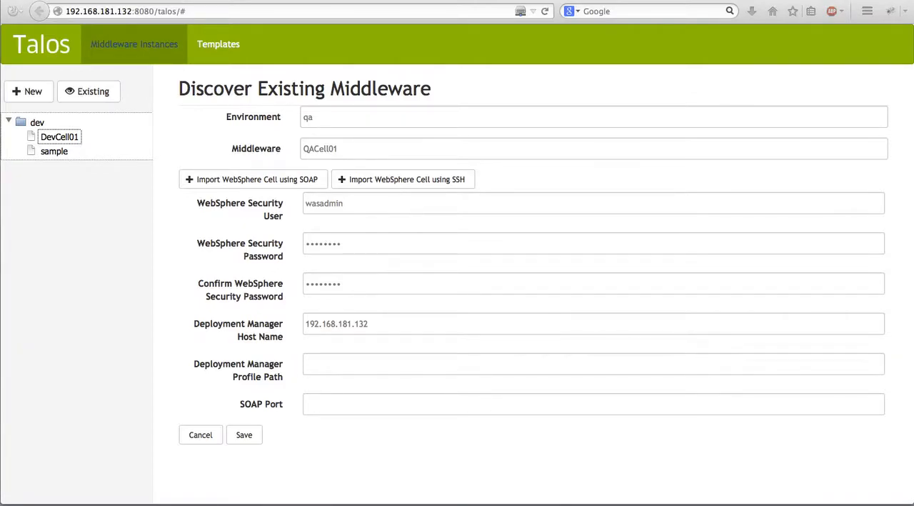
pyautogui.click(351, 365)
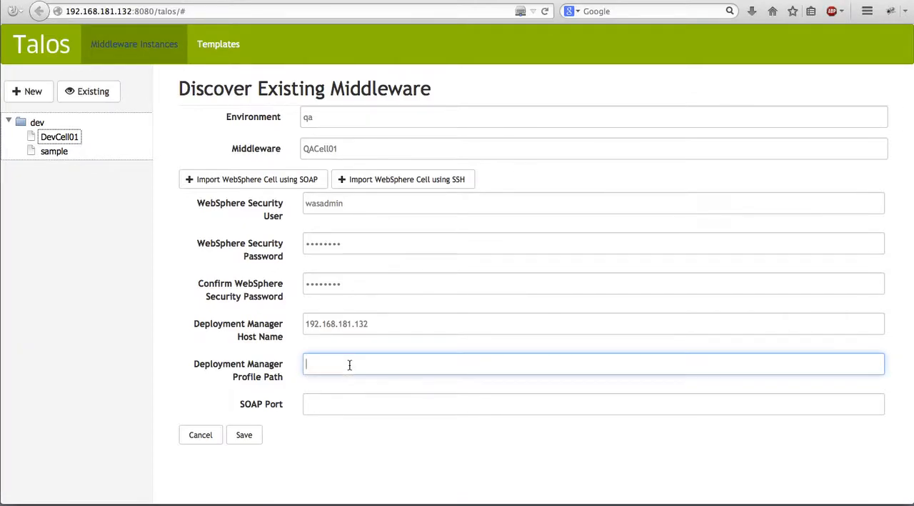
pyautogui.write('/opt/ibm/websphere/appserver85/profiles/QADmgr02')
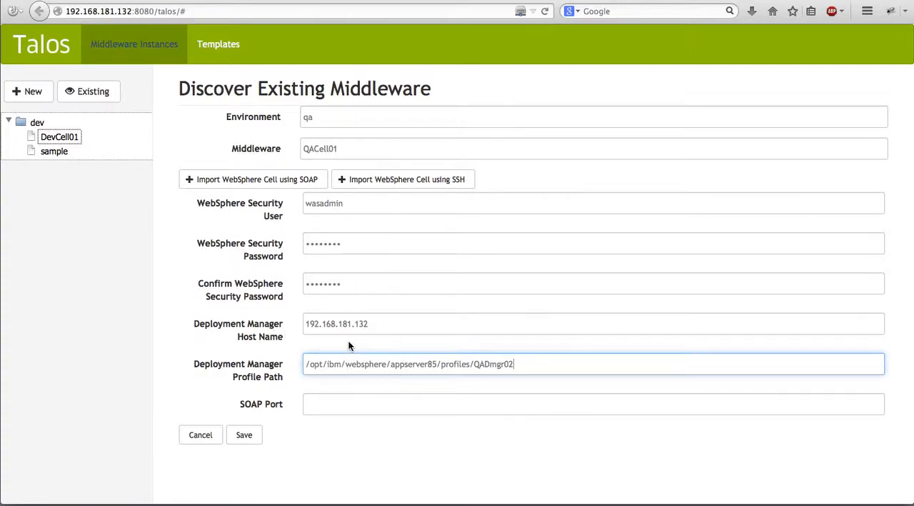
pyautogui.click(459, 404)
pyautogui.write('8883')
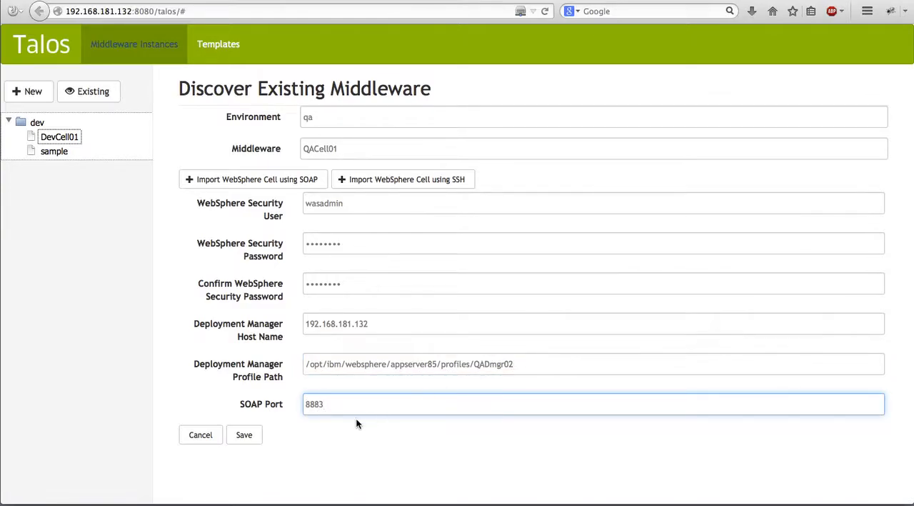
pyautogui.click(250, 435)
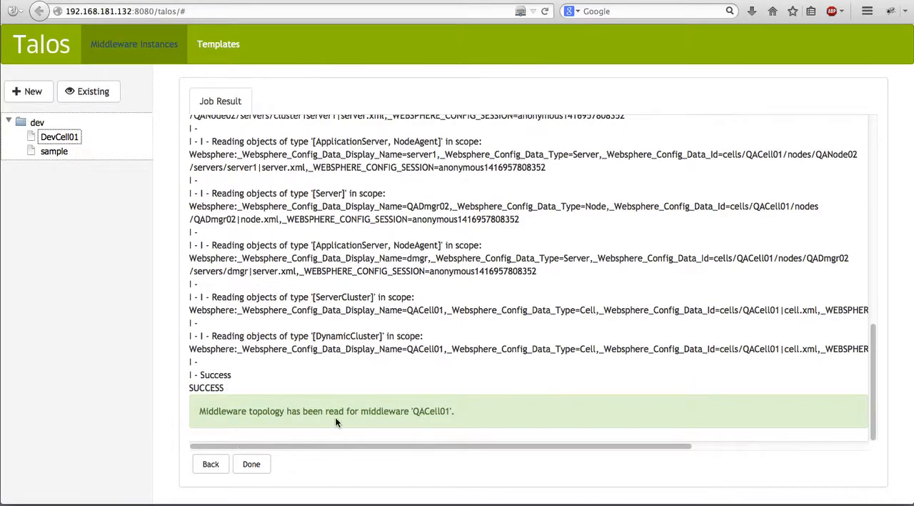
pyautogui.click(252, 463)
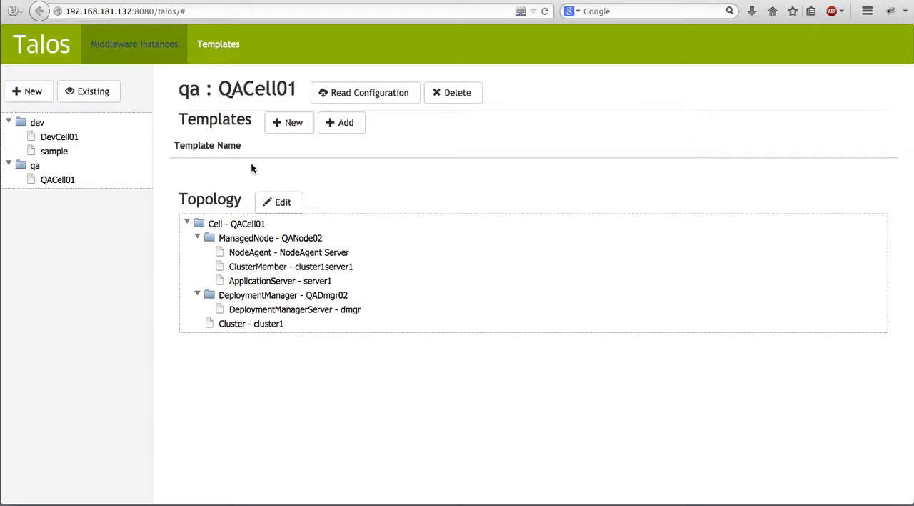
# Add the existing PBW template to QACell01 and compare its overview with that of DevCell01.
pyautogui.click(344, 124)
pyautogui.click(341, 143)
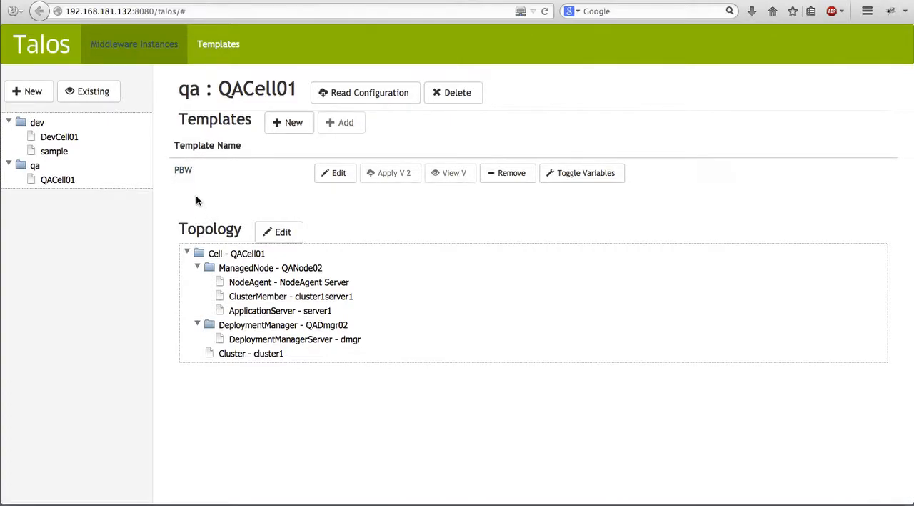
pyautogui.click(56, 137)
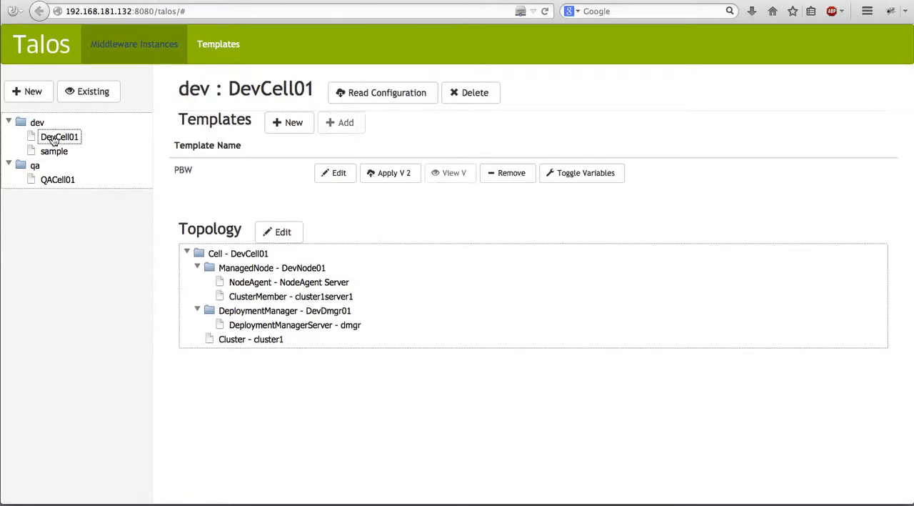
pyautogui.click(50, 184)
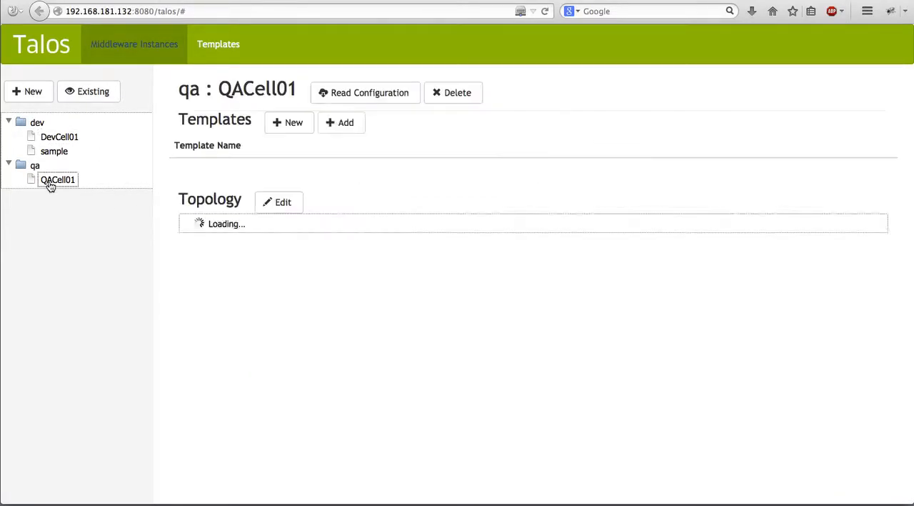
# Open the PBW template and set its server variable for QACell01 to WebSphere:cell=QACell01,cluster=cluster1.
pyautogui.click(182, 170)
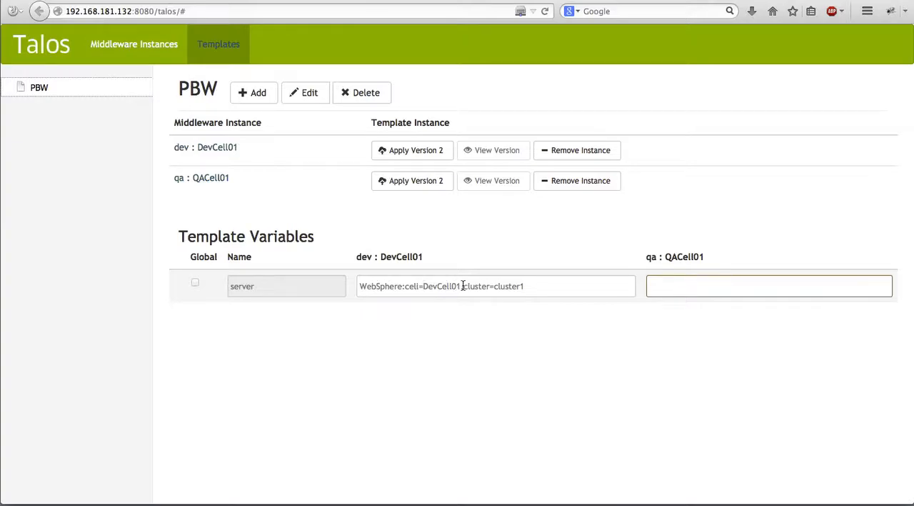
pyautogui.moveTo(526, 286); pyautogui.dragTo(356, 286)
pyautogui.hotkey('ctrl', 'c')
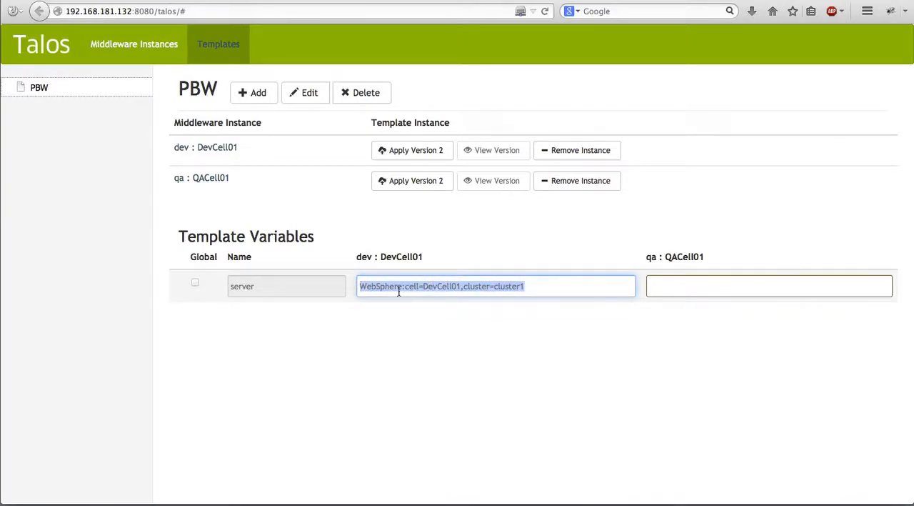
pyautogui.click(671, 284)
pyautogui.hotkey('ctrl', 'v')
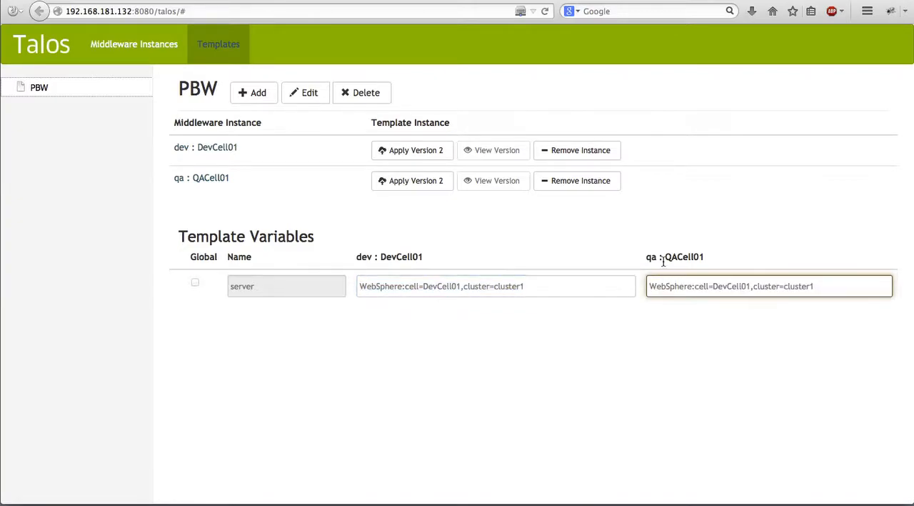
pyautogui.click(713, 285)
pyautogui.moveTo(712, 285); pyautogui.dragTo(728, 286)
pyautogui.write('QA')
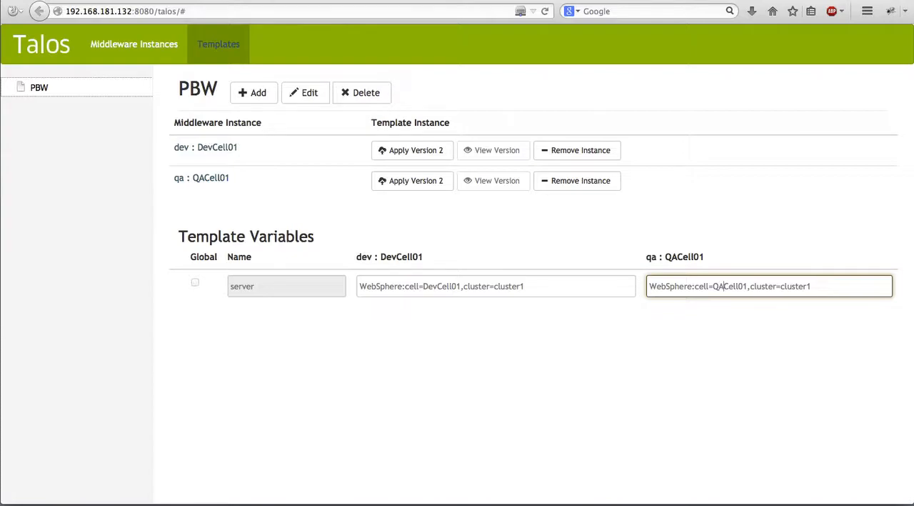
pyautogui.click(701, 353)
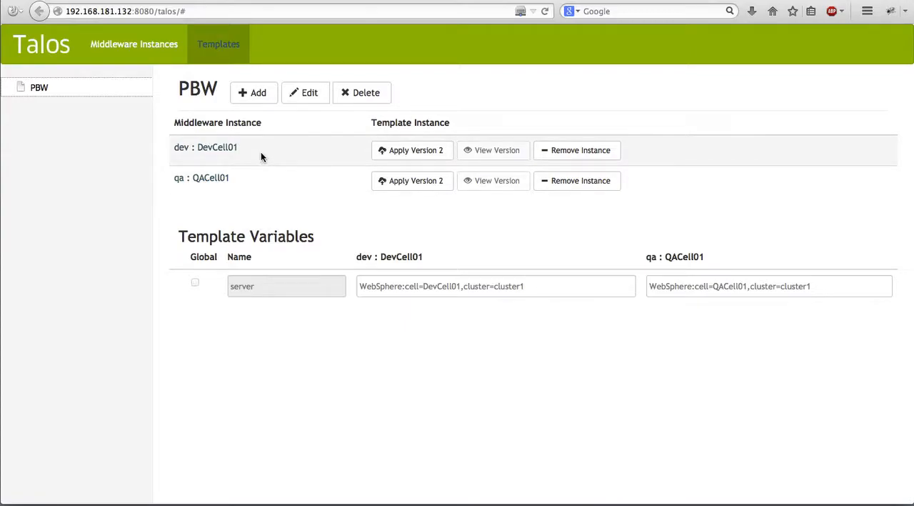
# Review the PBW template's deployment entries and selectable source middleware in its editor, and leave the editor without changes.
pyautogui.click(303, 92)
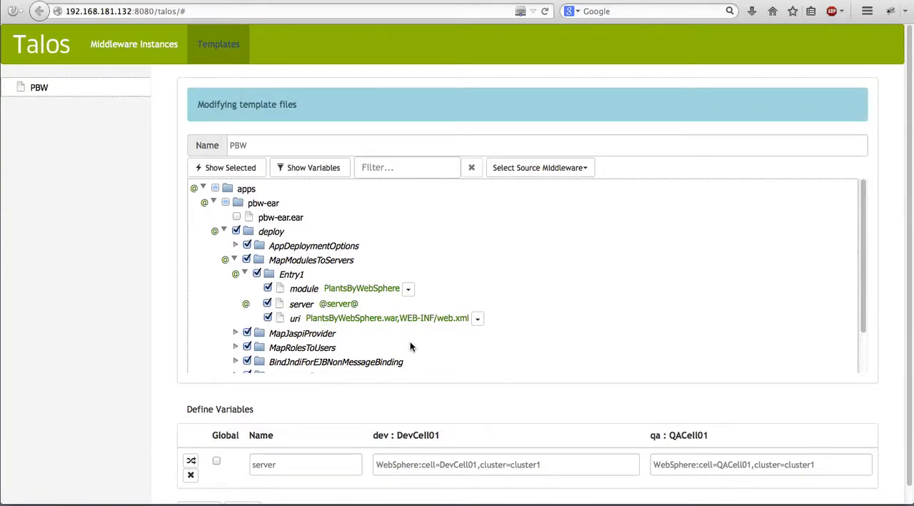
pyautogui.moveTo(862, 256); pyautogui.dragTo(863, 328)
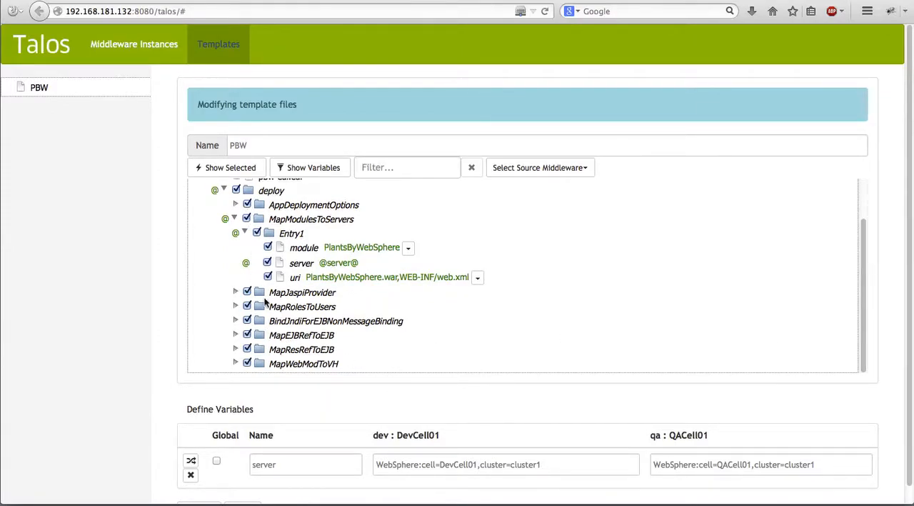
pyautogui.click(548, 168)
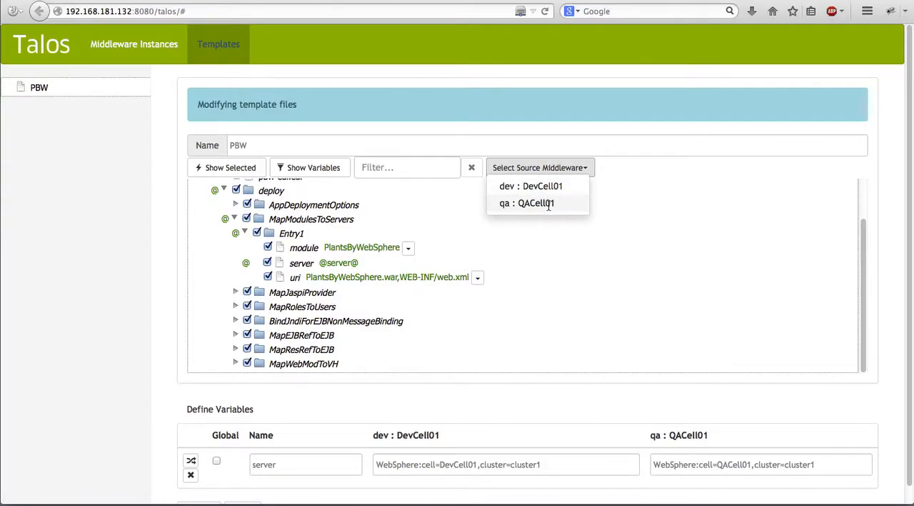
pyautogui.click(545, 256)
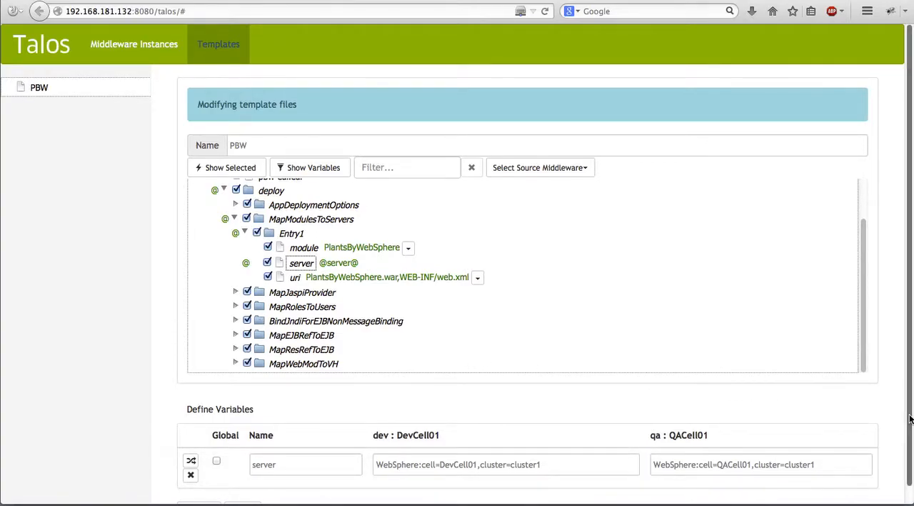
pyautogui.scroll(-1, 910, 418)
pyautogui.click(204, 493)
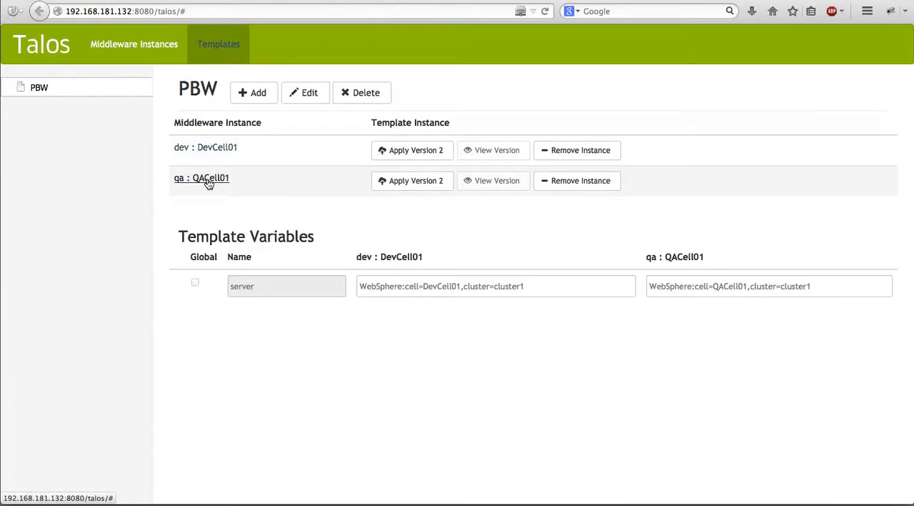
# Apply version 2 of the PBW template to QACell01 and examine the applied server value under MapModulesToServers, Entry1.
pyautogui.click(401, 182)
pyautogui.click(495, 227)
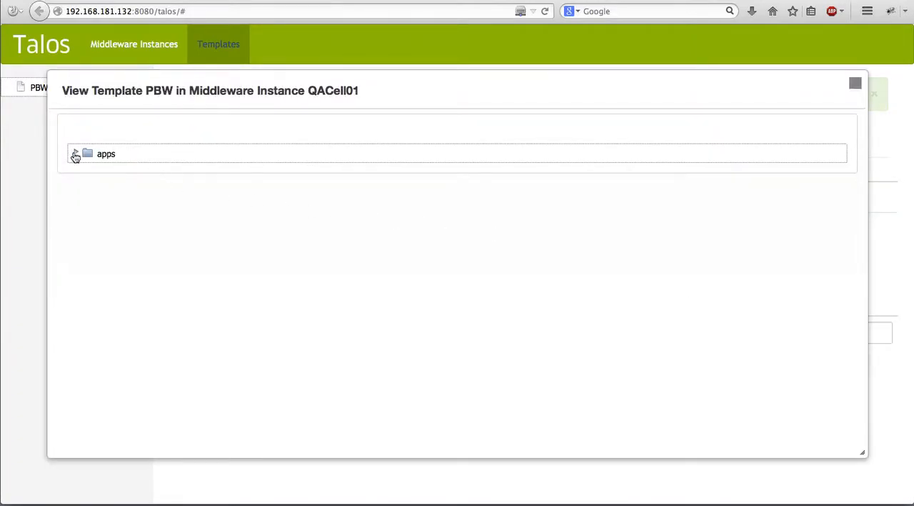
pyautogui.click(75, 154)
pyautogui.click(86, 168)
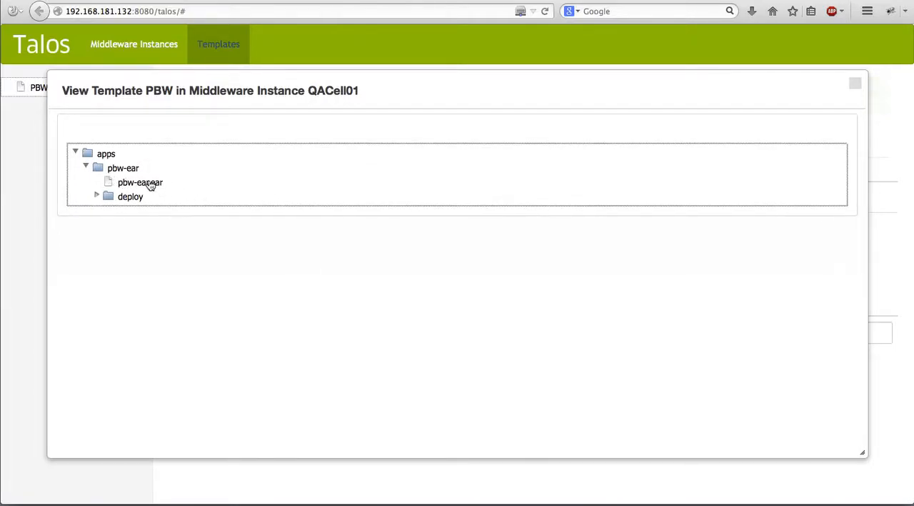
pyautogui.click(97, 195)
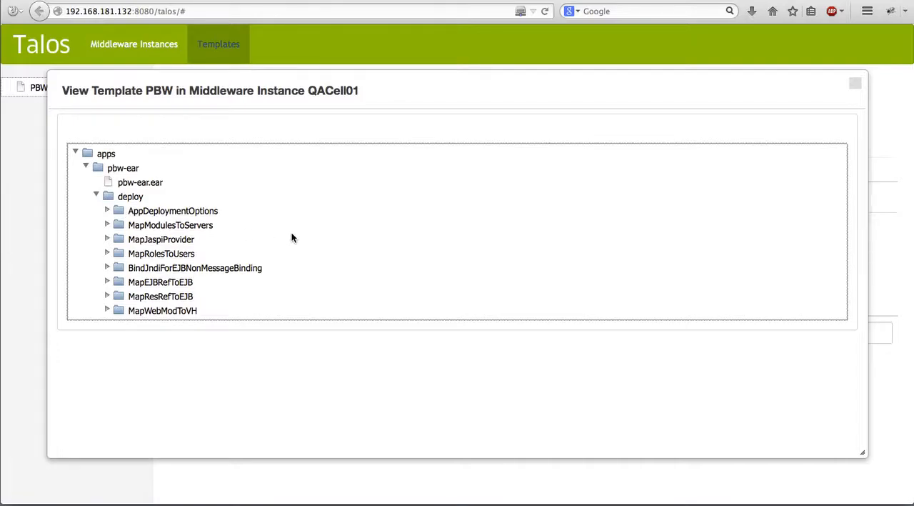
pyautogui.click(106, 226)
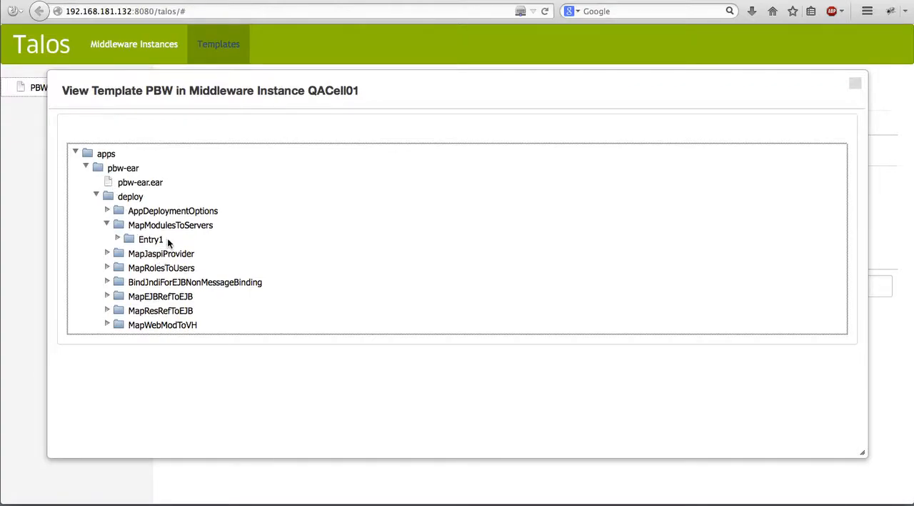
pyautogui.click(117, 238)
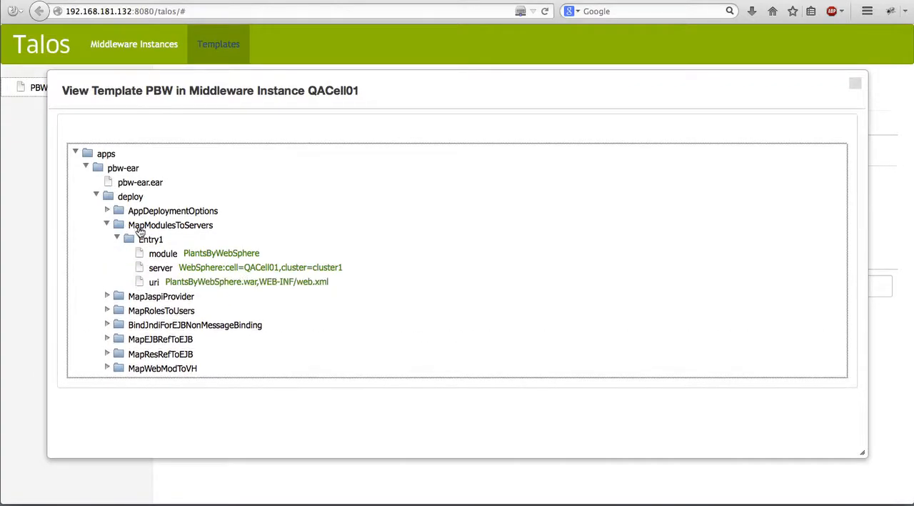
pyautogui.moveTo(286, 268); pyautogui.dragTo(227, 268)
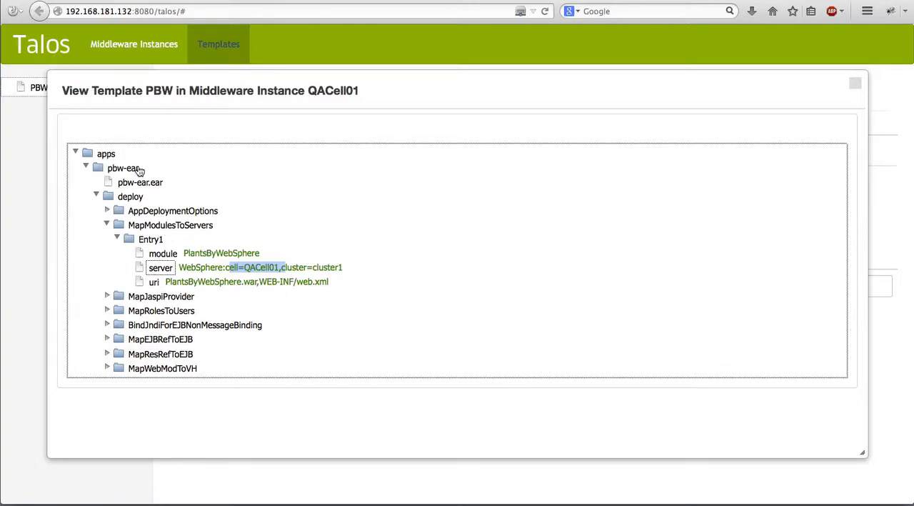
pyautogui.click(271, 271)
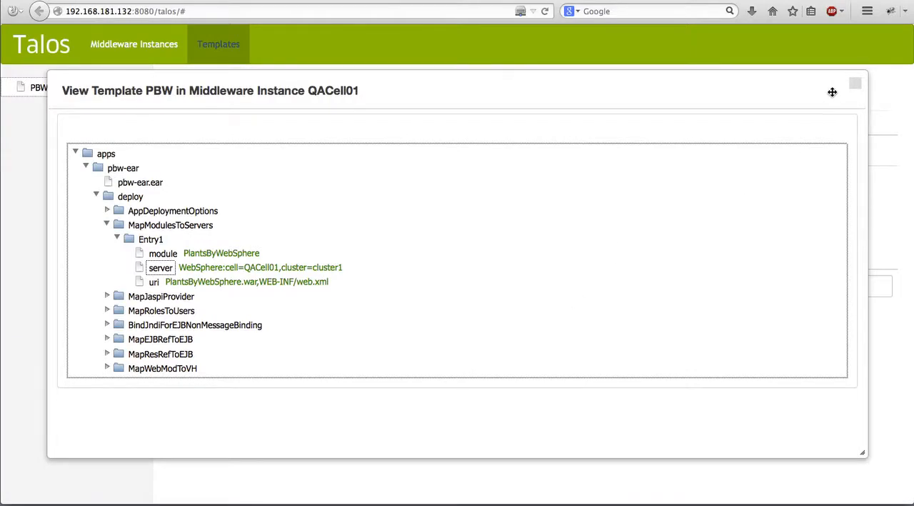
pyautogui.click(855, 84)
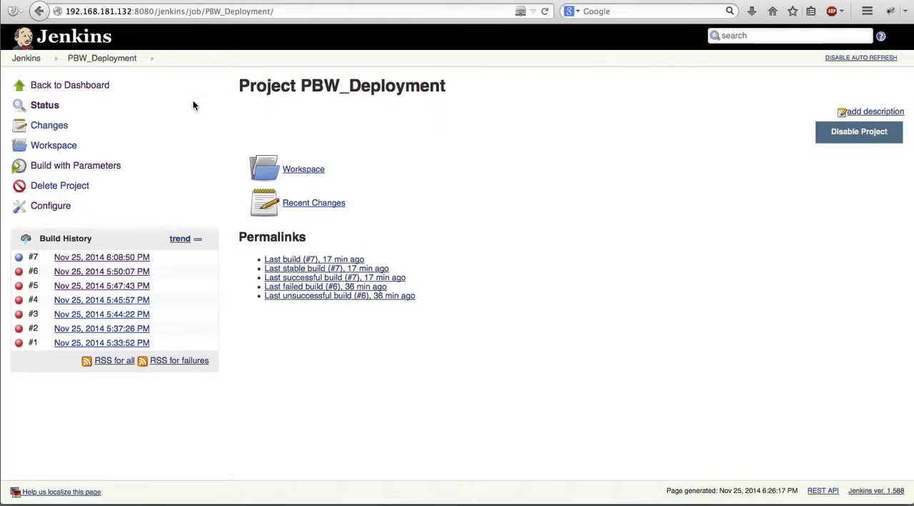
# Open the configuration of the Jenkins project PBW_Deployment and review its string parameters.
pyautogui.click(105, 168)
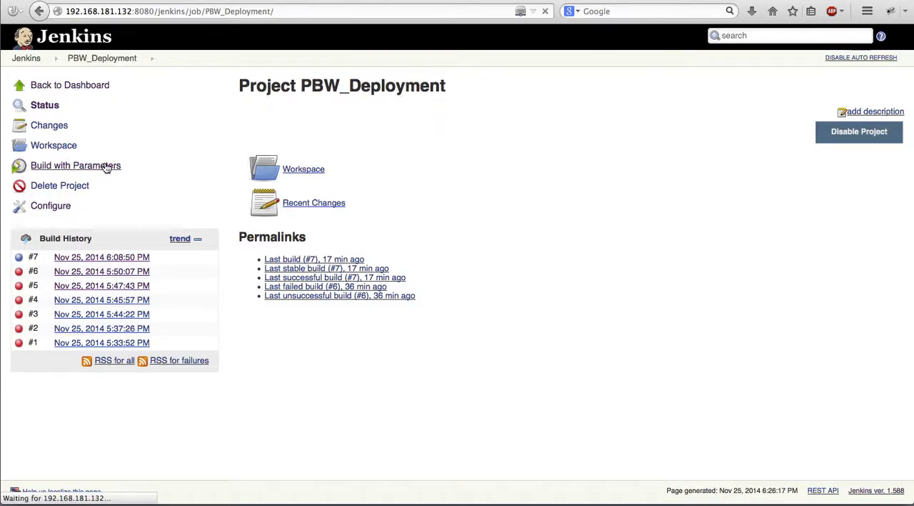
pyautogui.click(51, 206)
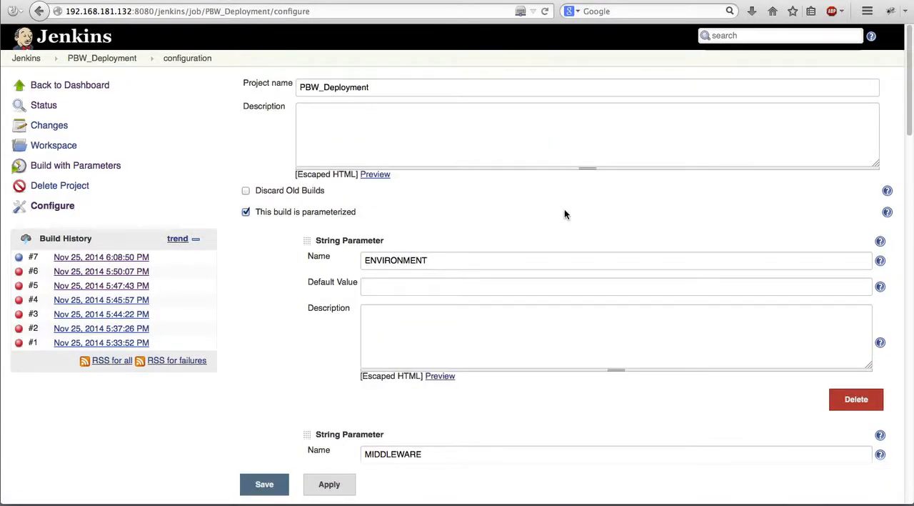
pyautogui.scroll(-1, 565, 211)
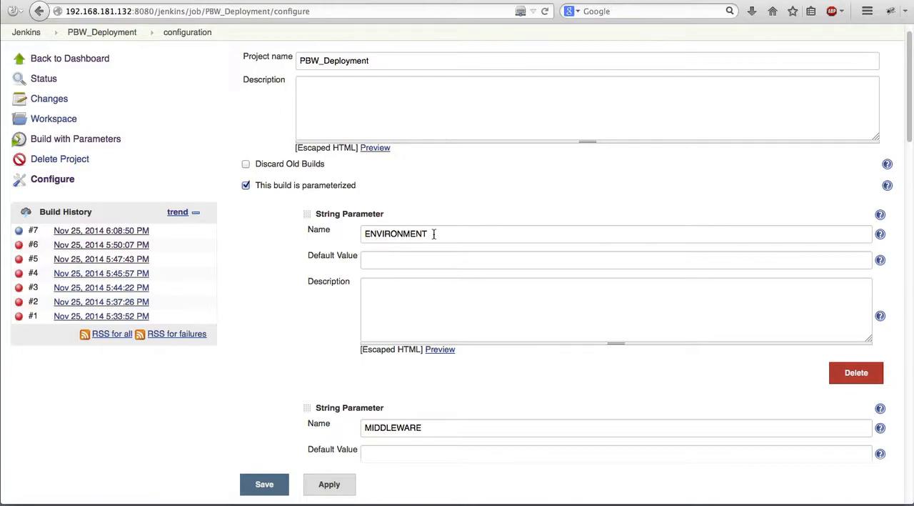
pyautogui.scroll(-6, 513, 187)
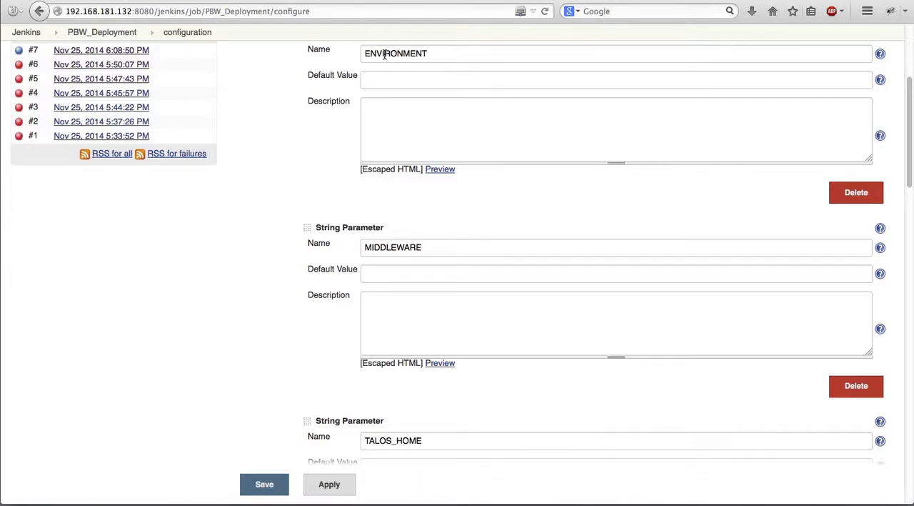
# Check the middleware instances under dev and qa in Talos against the ENVIRONMENT and MIDDLEWARE parameters of the Jenkins job.
pyautogui.click(194, 1)
pyautogui.click(100, 51)
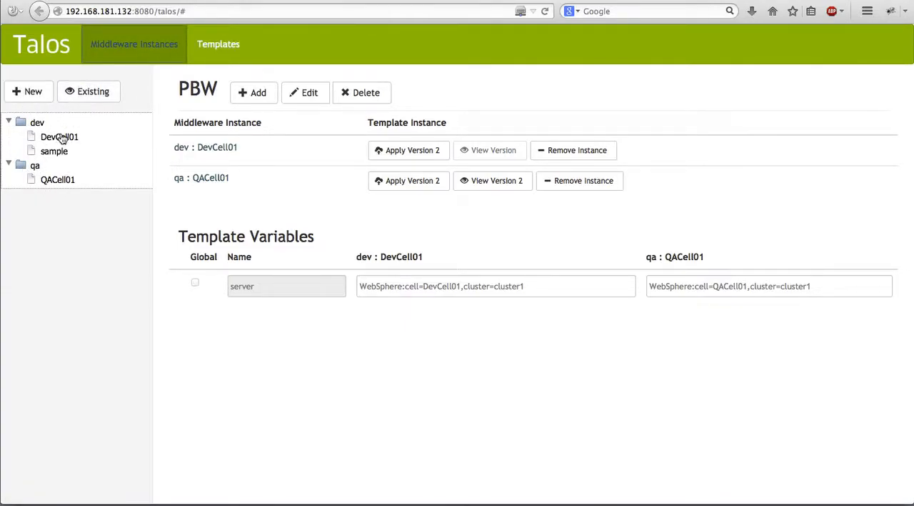
pyautogui.click(330, 1)
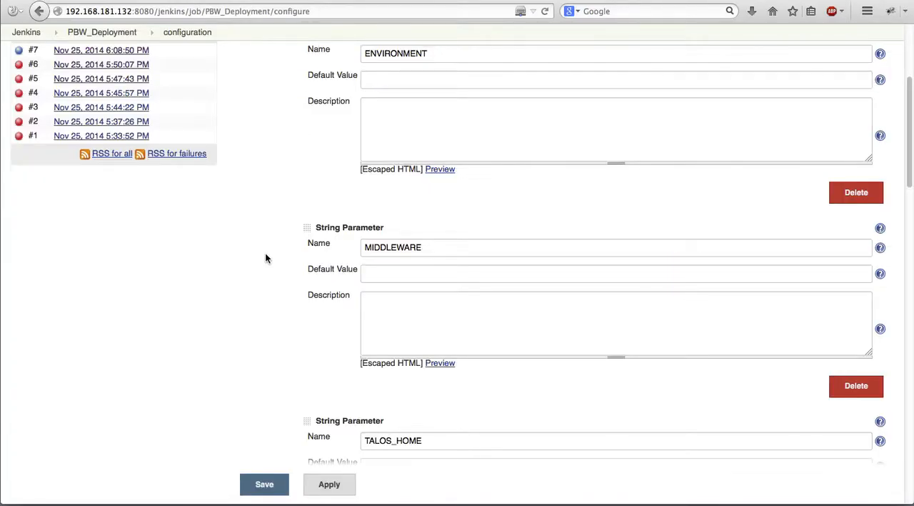
# Review the PBW_Deployment configuration down to the first build shell command that copies pbw-ear.ear from the workspace into the PBW template.
pyautogui.scroll(-10, 266, 254)
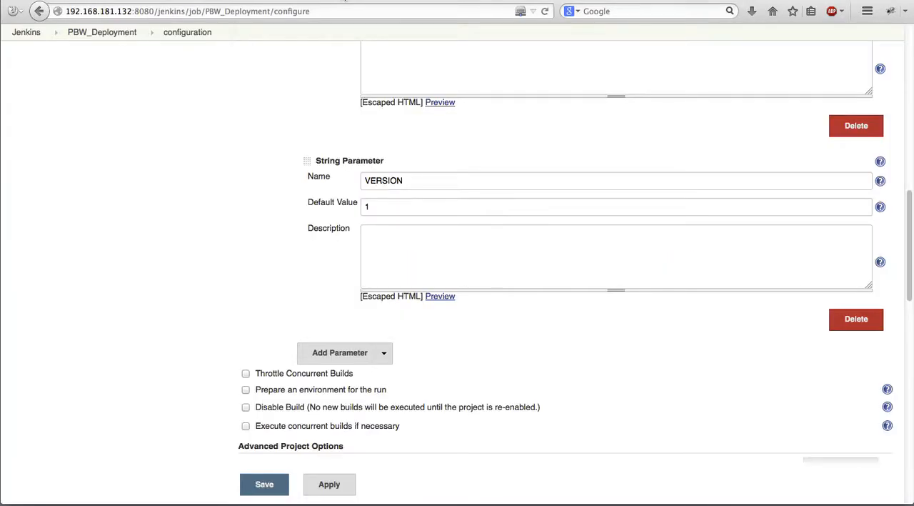
pyautogui.scroll(-5, 262, 173)
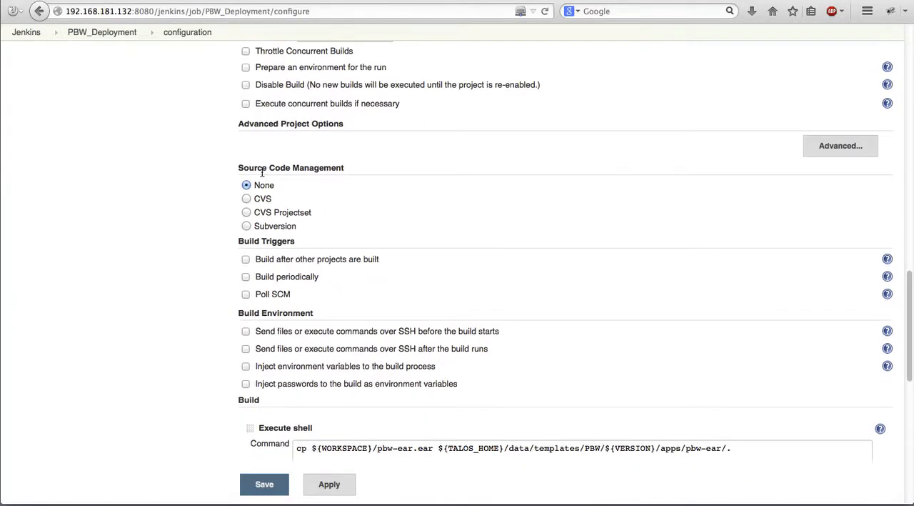
pyautogui.scroll(-4, 463, 199)
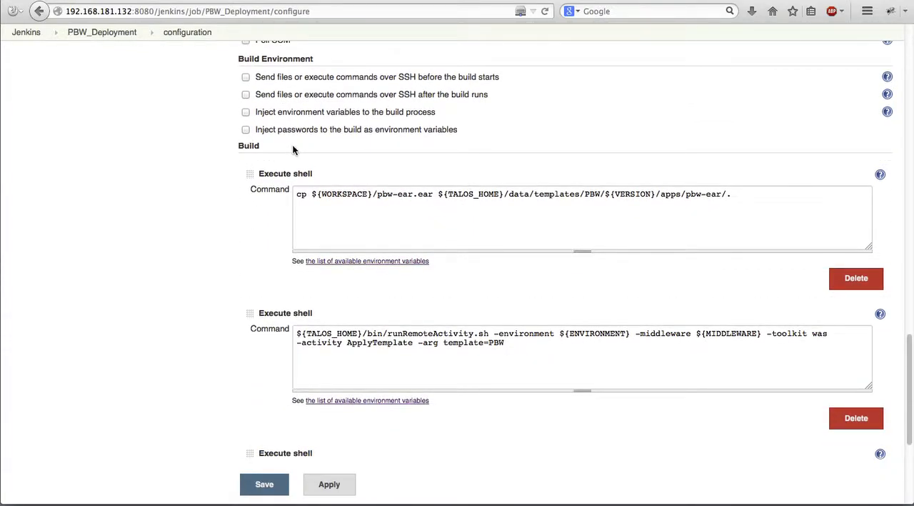
pyautogui.scroll(-1, 293, 150)
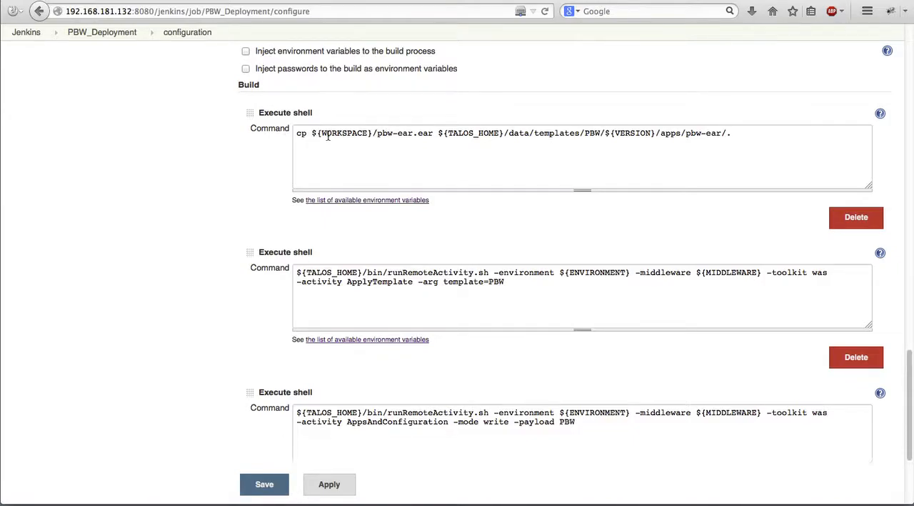
pyautogui.moveTo(312, 134); pyautogui.dragTo(431, 133)
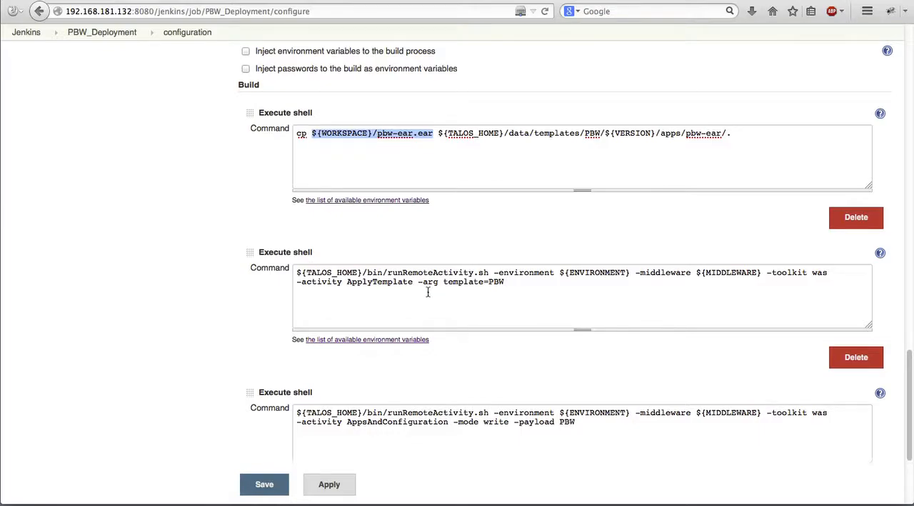
# Examine the ApplyTemplate and AppsAndConfiguration shell commands of the job, including their PBW template and payload arguments.
pyautogui.scroll(-5, 428, 291)
pyautogui.moveTo(348, 112); pyautogui.dragTo(394, 108)
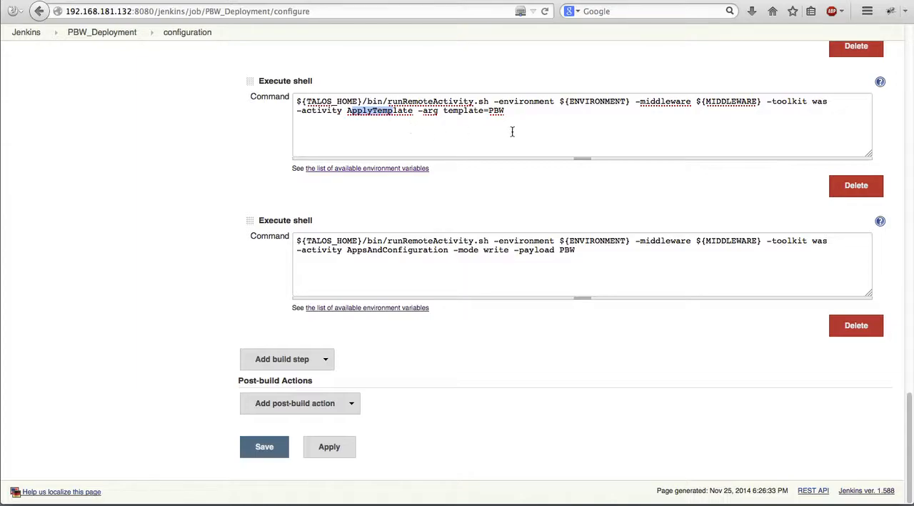
pyautogui.moveTo(505, 111); pyautogui.dragTo(490, 113)
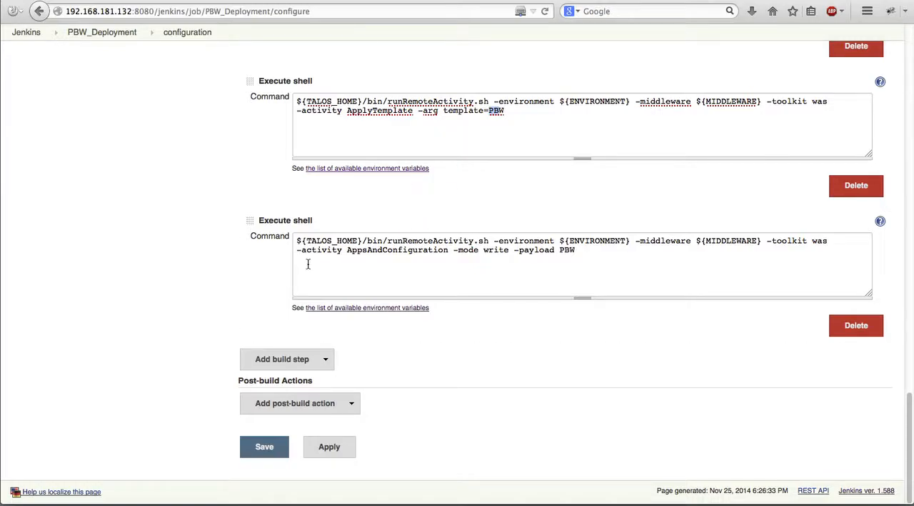
pyautogui.click(419, 250)
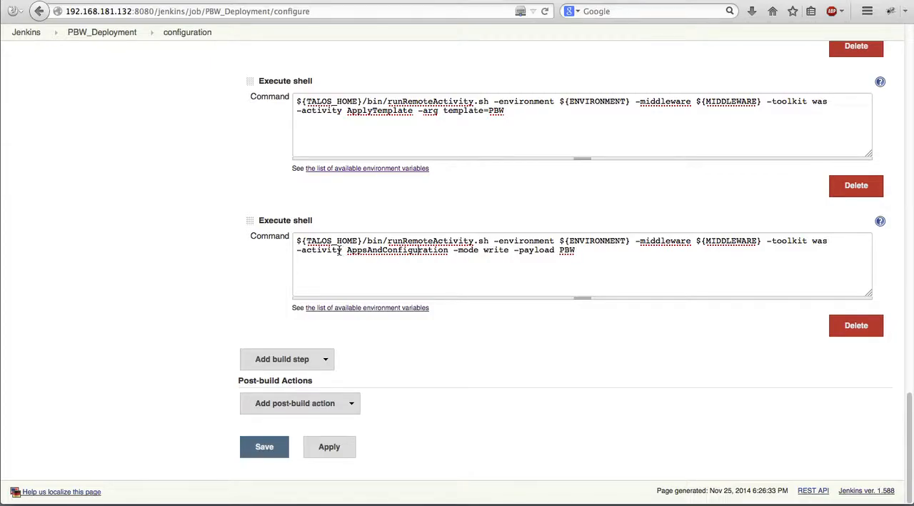
pyautogui.moveTo(348, 250); pyautogui.dragTo(448, 251)
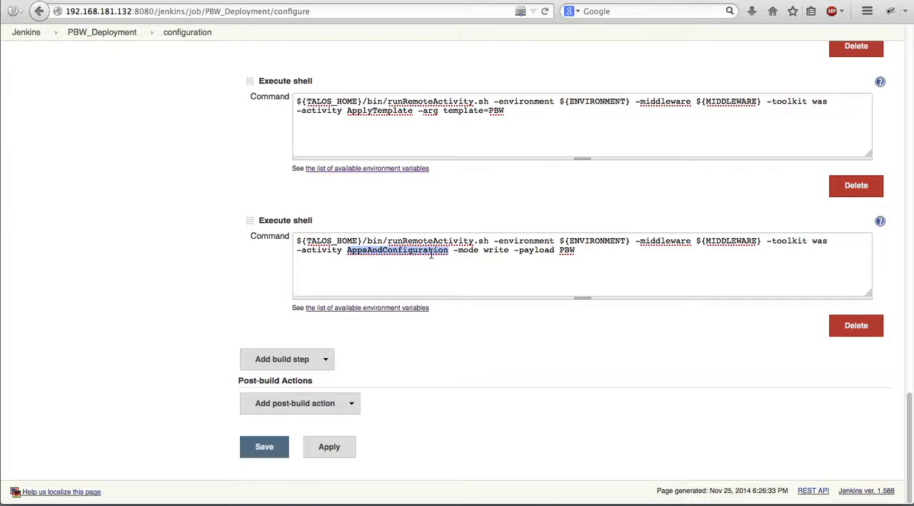
pyautogui.doubleClick(567, 251)
pyautogui.click(558, 275)
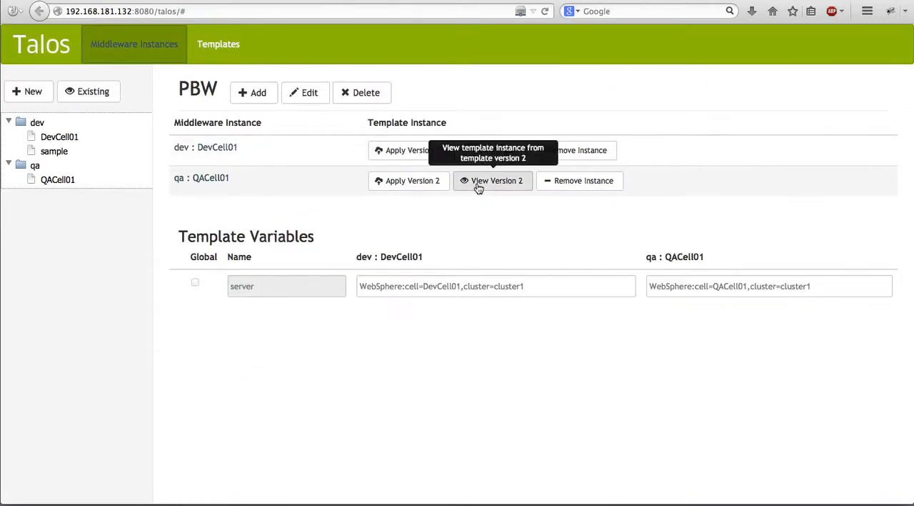
# Switch to Talos, inspect the contents of apps/pbw-ear in version 2 of the PBW template on QACell01, and close the view.
pyautogui.click(476, 184)
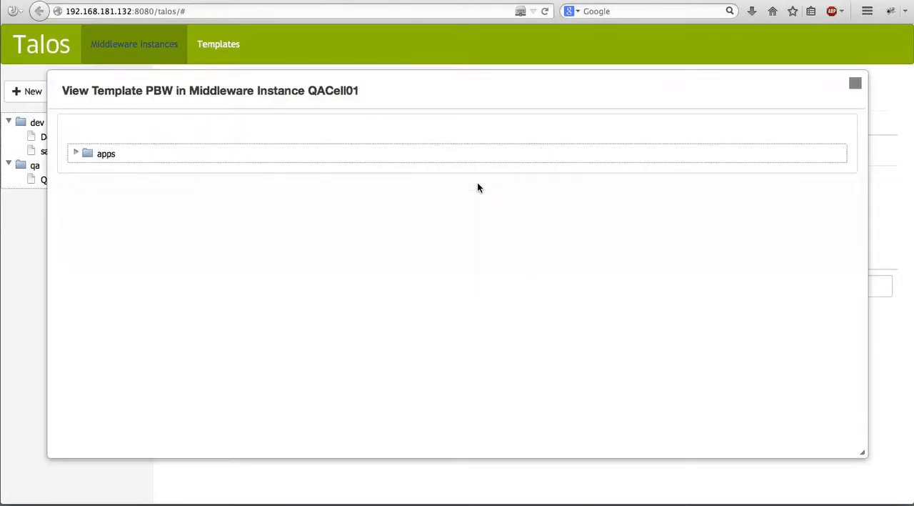
pyautogui.click(76, 154)
pyautogui.click(86, 167)
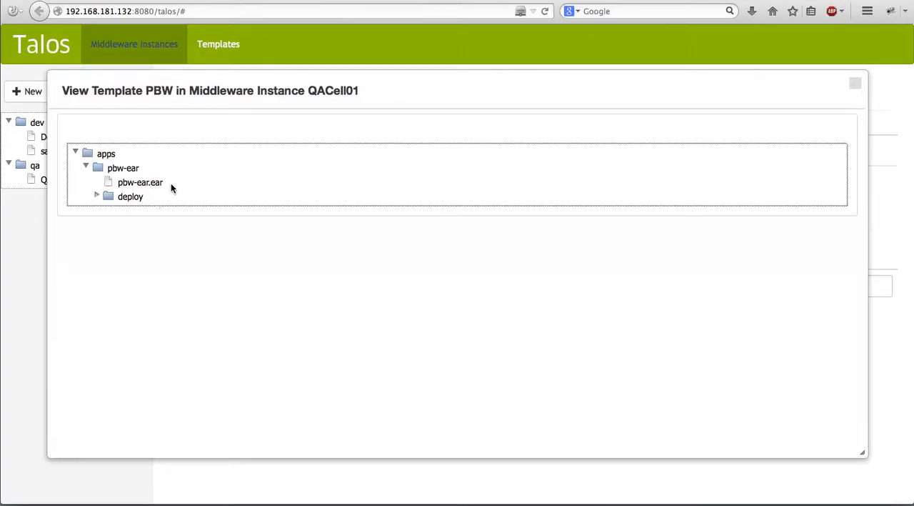
pyautogui.click(854, 84)
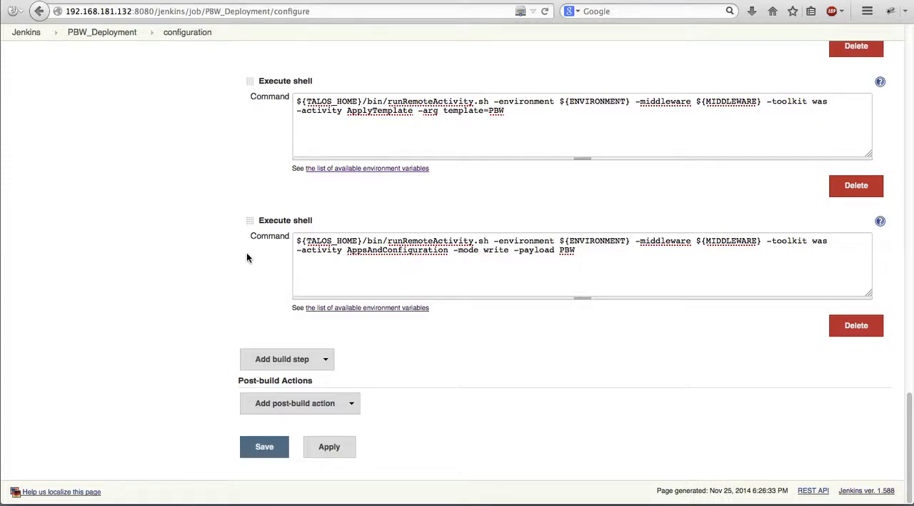
# Leave the Jenkins job configuration without saving and prepare a parameterized build with ENVIRONMENT qa and MIDDLEWARE QACell01.
pyautogui.scroll(15, 474, 388)
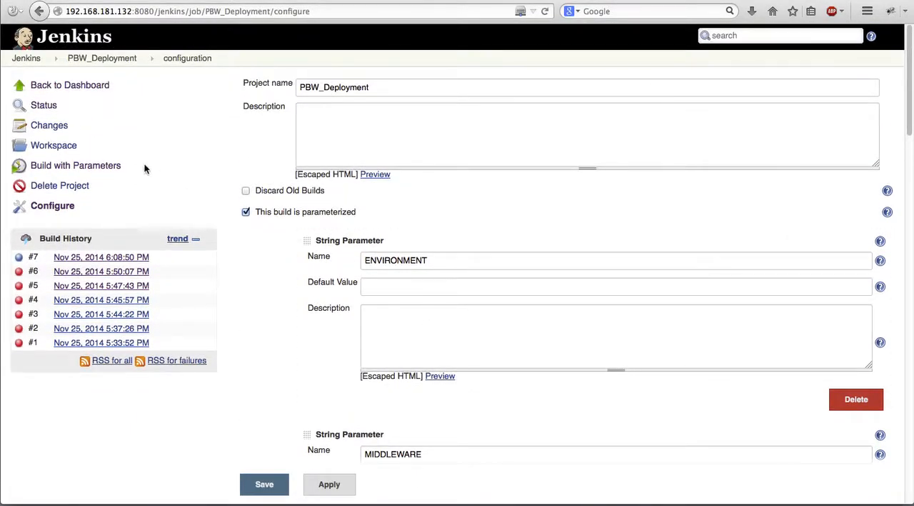
pyautogui.click(86, 166)
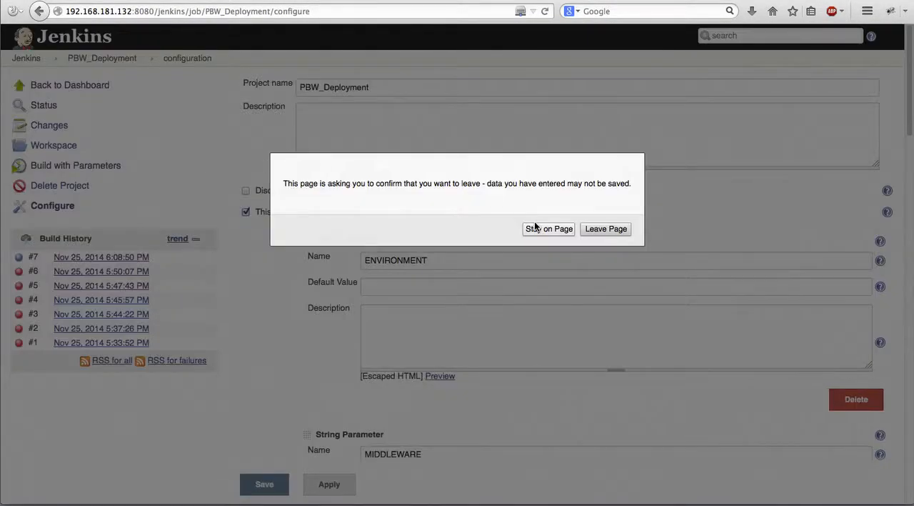
pyautogui.click(596, 227)
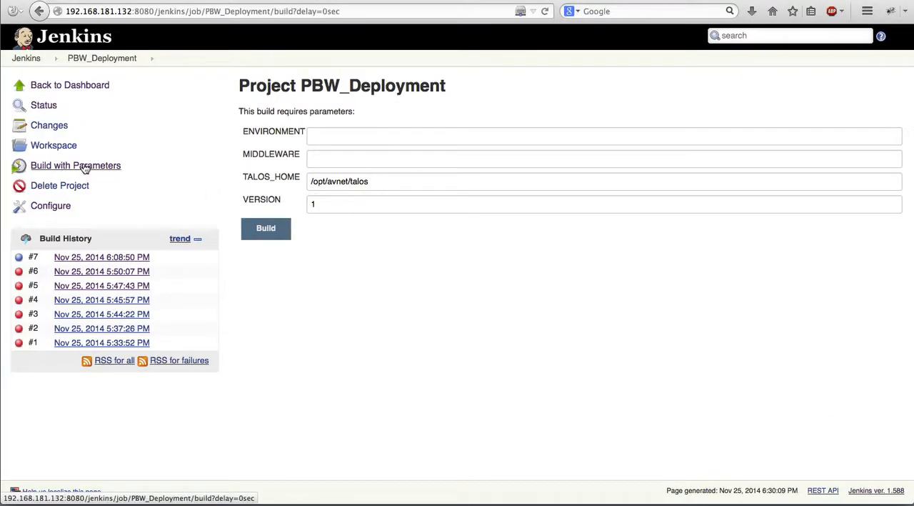
pyautogui.click(314, 134)
pyautogui.write('qa')
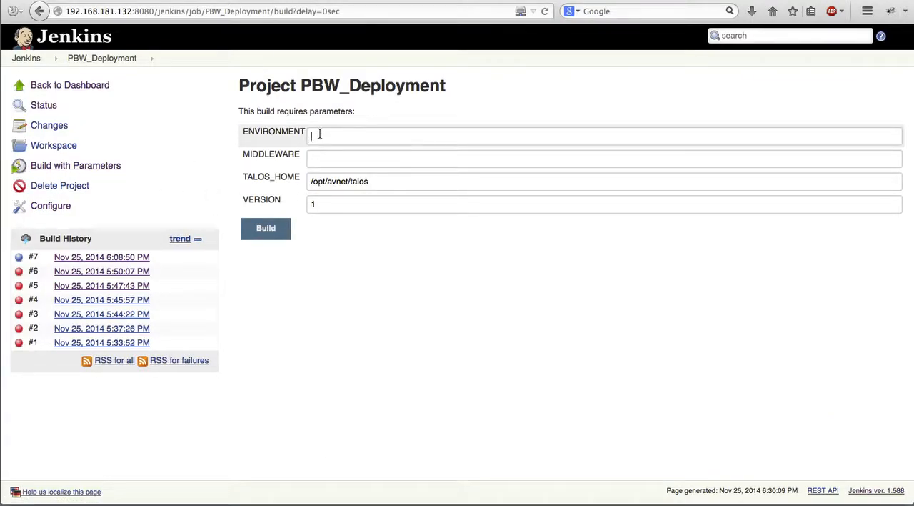
pyautogui.click(321, 155)
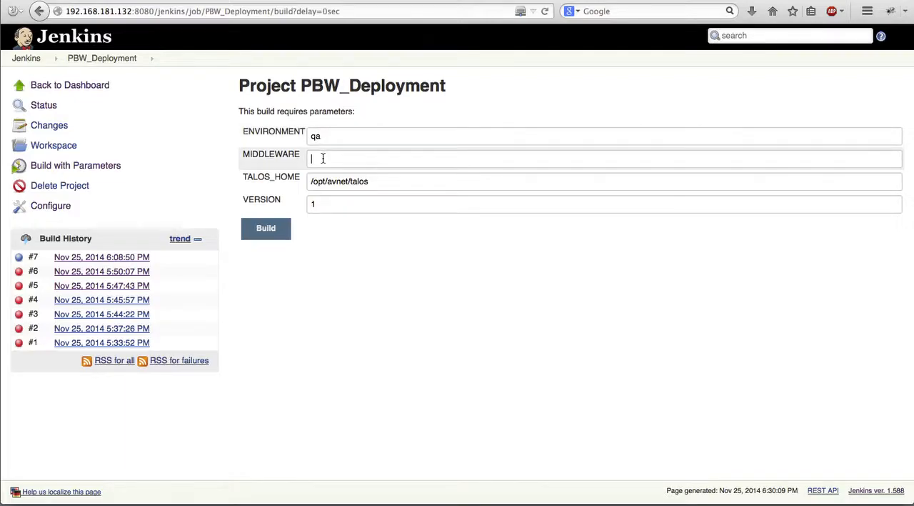
pyautogui.write('QACell01,cluster=cluster1')
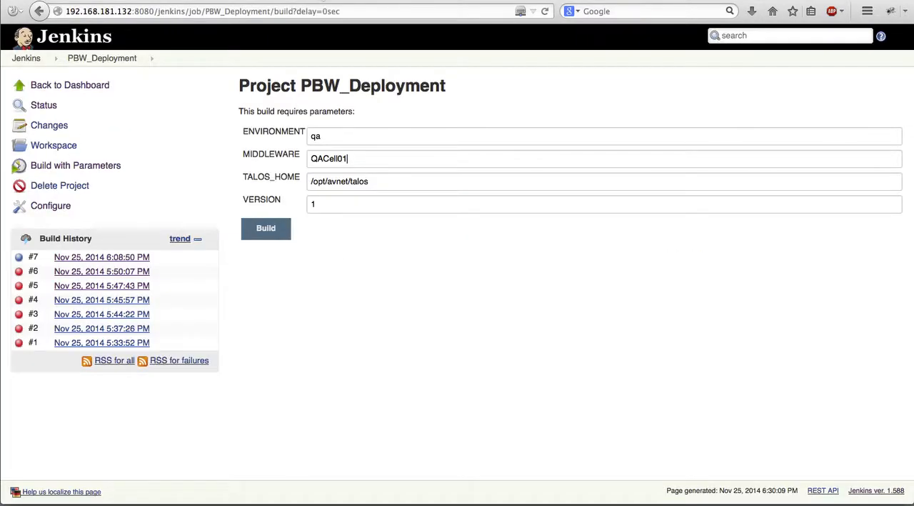
# Set the VERSION parameter to 2 and start the PBW_Deployment build.
pyautogui.click(320, 202)
pyautogui.press('BackSpace')
pyautogui.write('2')
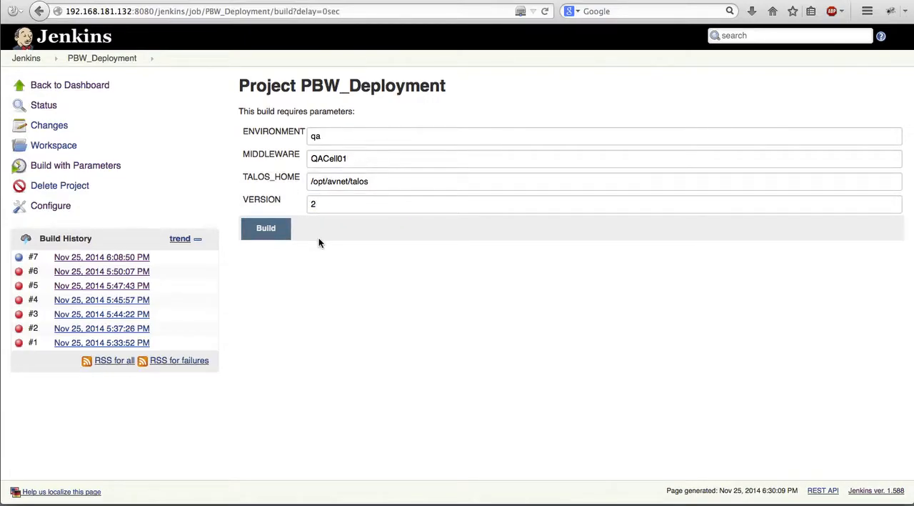
pyautogui.click(267, 229)
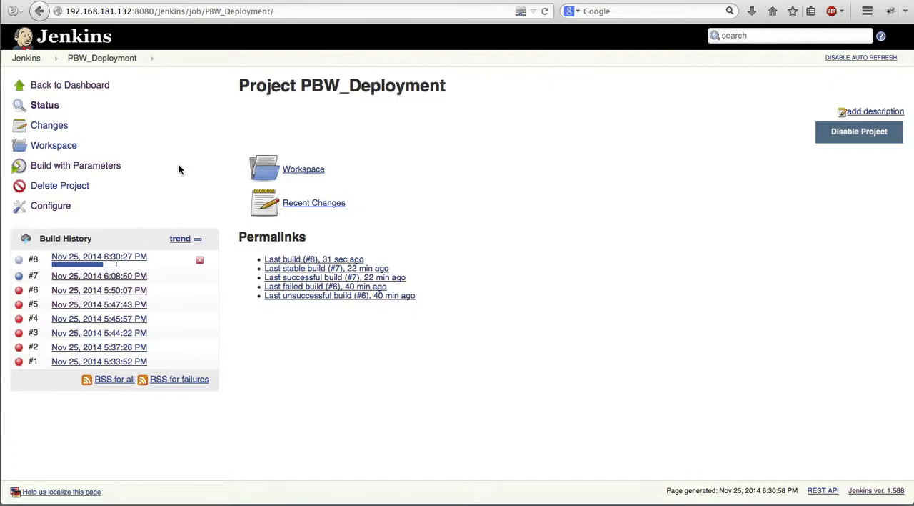
# Open the console output of the newly started build and examine its file copy and ApplyTemplate commands for QACell01.
pyautogui.click(134, 259)
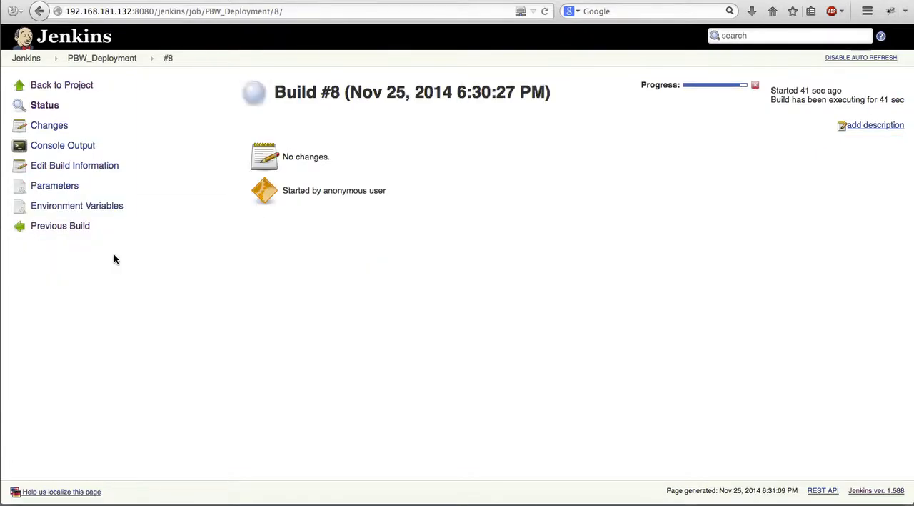
pyautogui.click(65, 146)
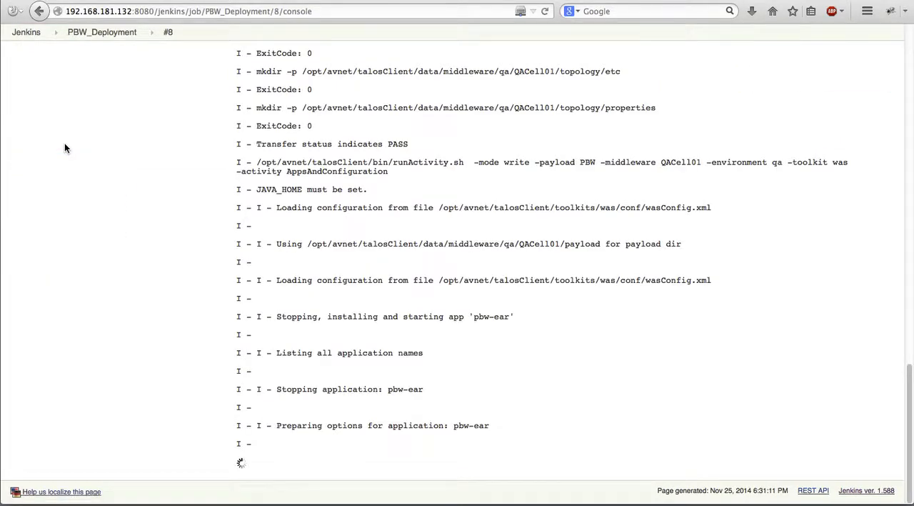
pyautogui.scroll(10, 513, 261)
pyautogui.scroll(10, 512, 259)
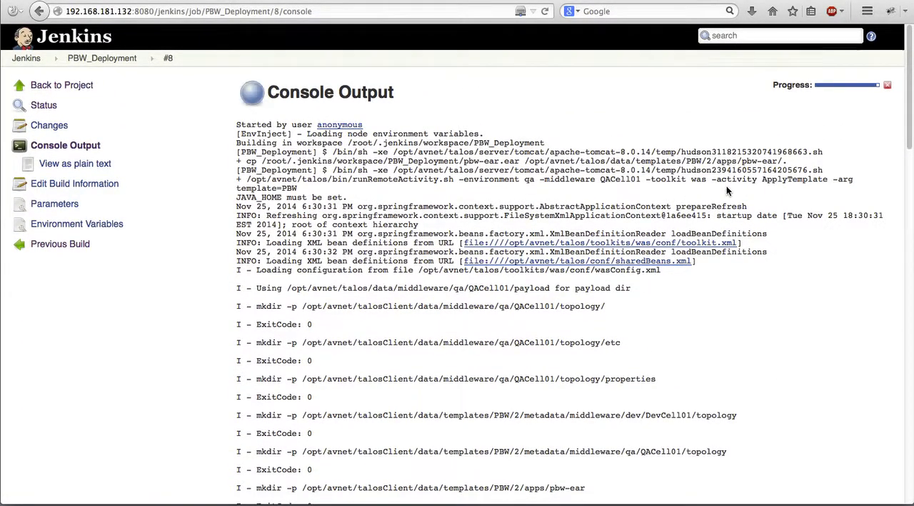
pyautogui.moveTo(776, 161); pyautogui.dragTo(425, 162)
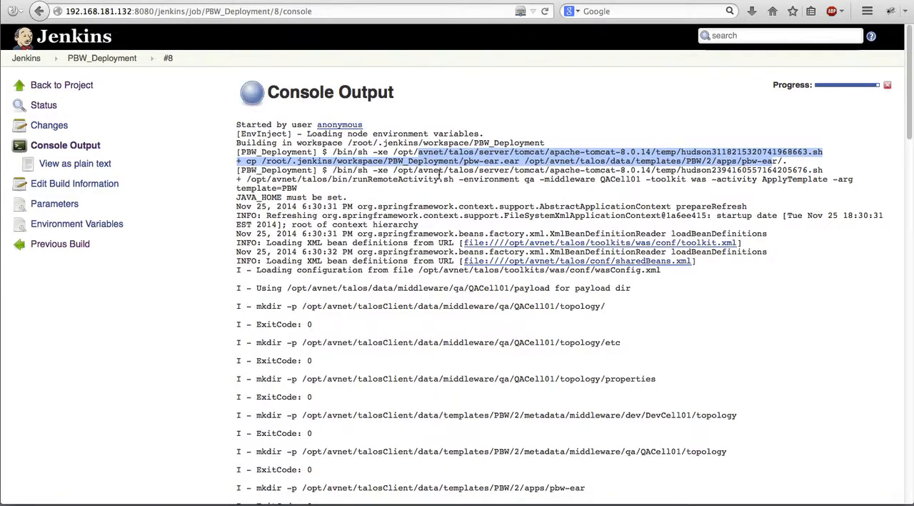
pyautogui.click(376, 176)
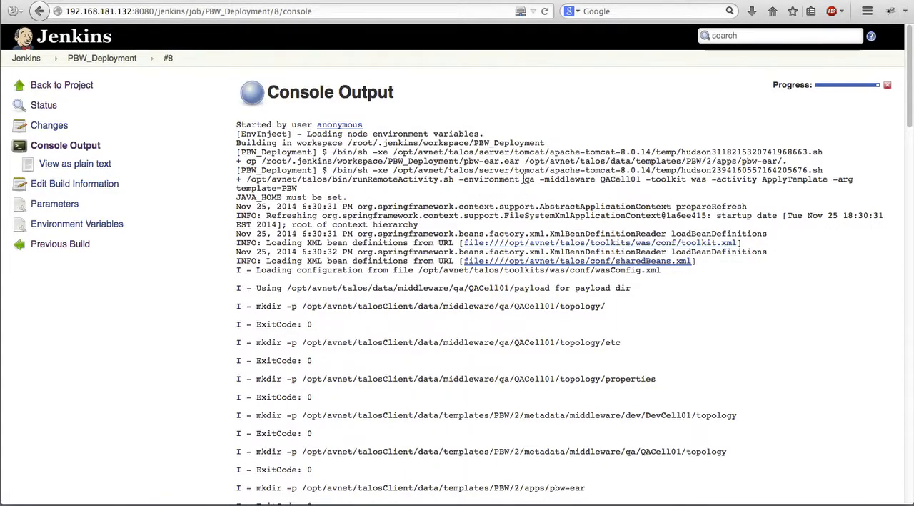
pyautogui.moveTo(600, 180); pyautogui.dragTo(642, 179)
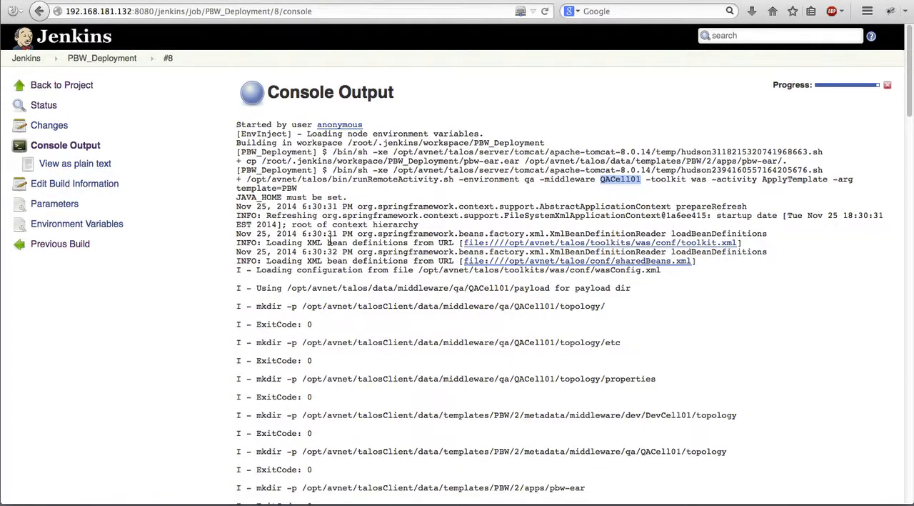
# Examine the template application log and the AppsAndConfiguration command with its environment, middleware and payload arguments in the console output.
pyautogui.scroll(-5, 357, 250)
pyautogui.scroll(-5, 354, 234)
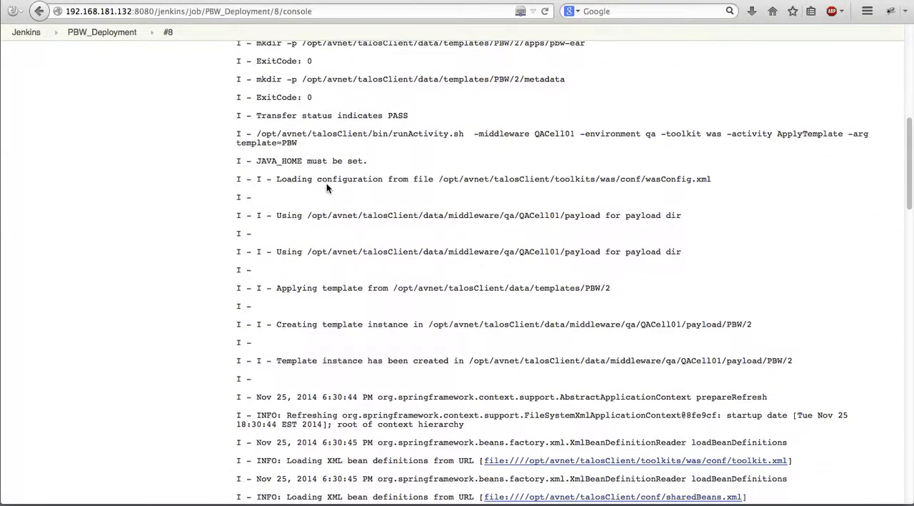
pyautogui.scroll(-5, 327, 183)
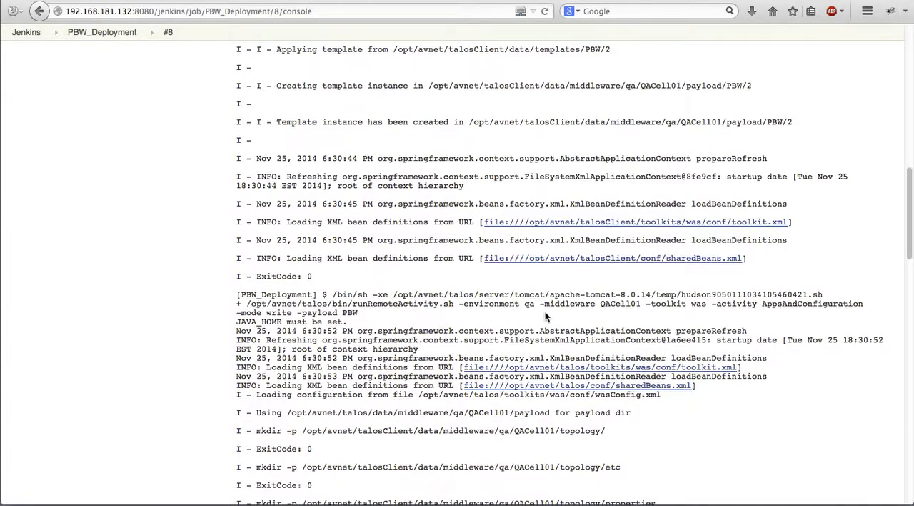
pyautogui.moveTo(762, 303); pyautogui.dragTo(862, 304)
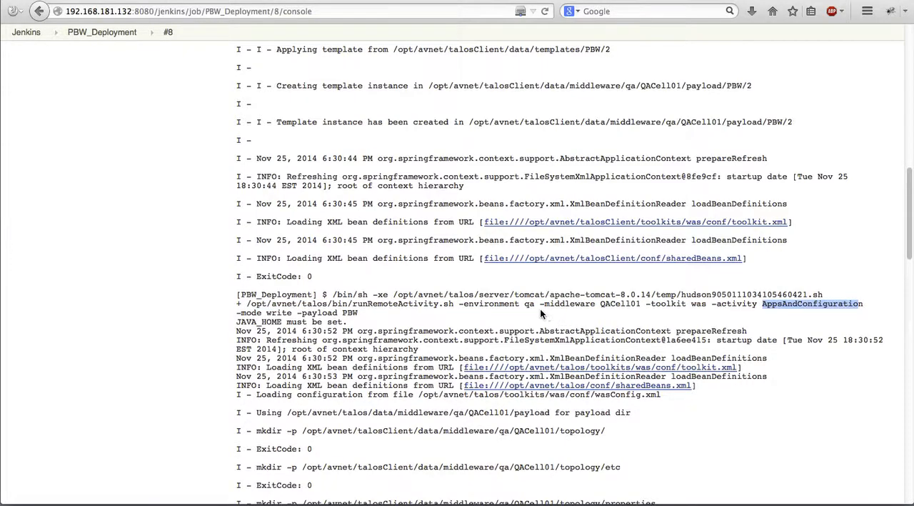
pyautogui.moveTo(499, 304); pyautogui.dragTo(623, 305)
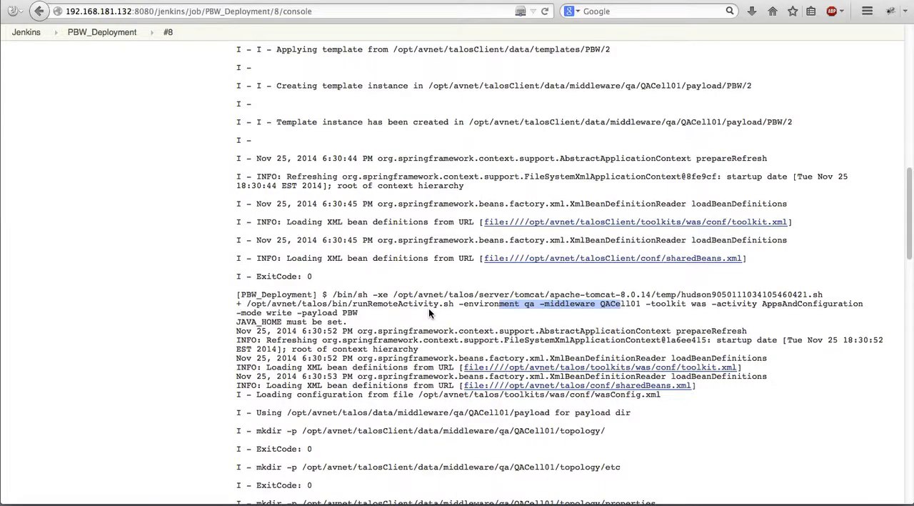
pyautogui.moveTo(328, 313); pyautogui.dragTo(361, 315)
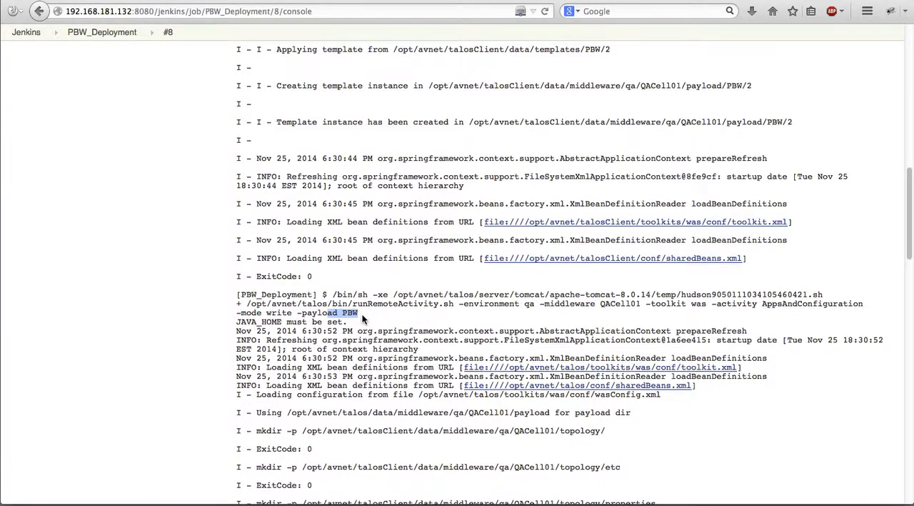
pyautogui.scroll(-5, 362, 319)
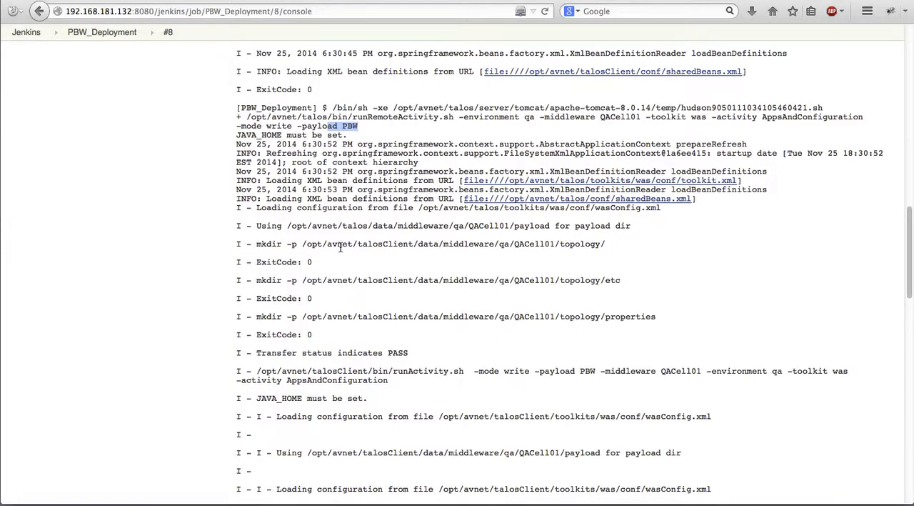
# Examine the AppsAndConfiguration run for QACell01 in the console output, down to the stop, install and start entry for pbw-ear.
pyautogui.scroll(-4, 526, 252)
pyautogui.scroll(-7, 614, 254)
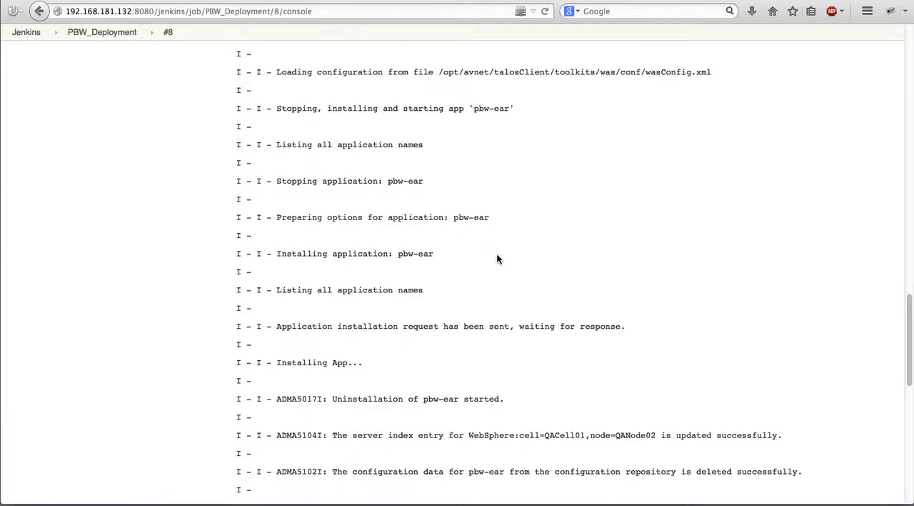
pyautogui.scroll(-8, 498, 257)
pyautogui.scroll(15, 497, 254)
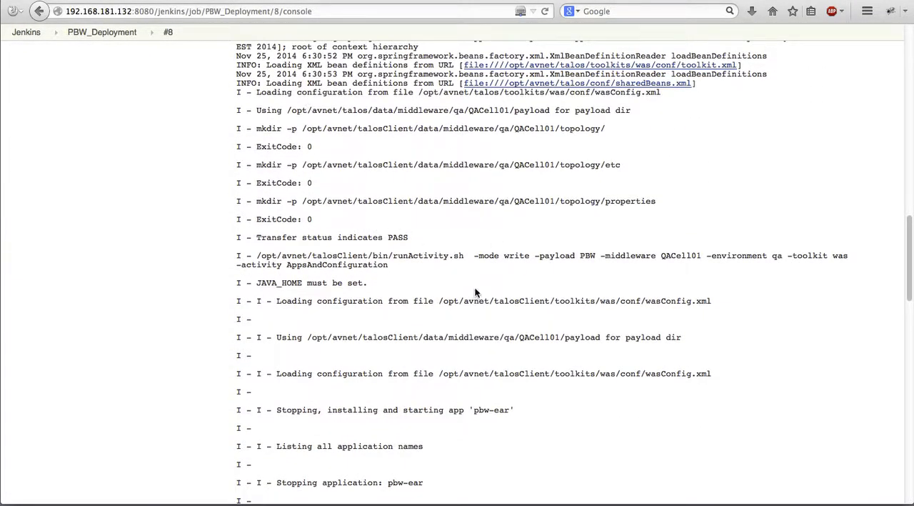
pyautogui.scroll(-3, 422, 282)
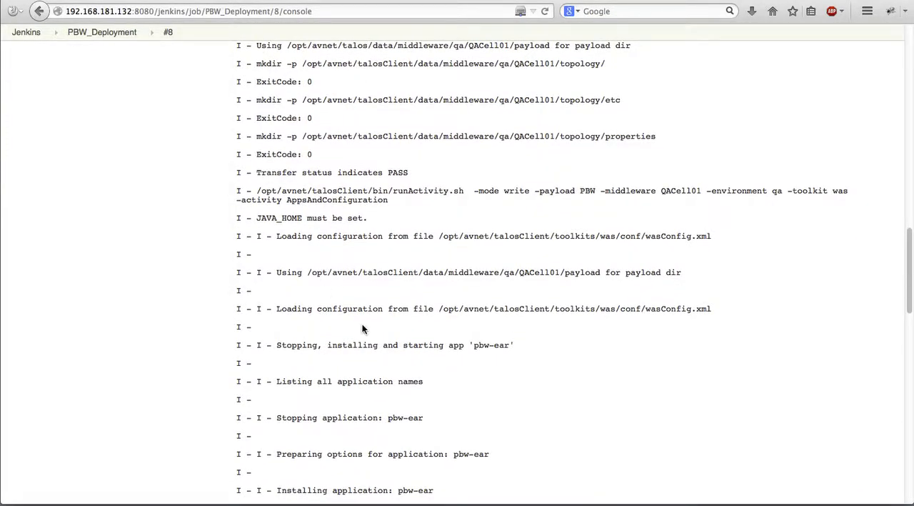
pyautogui.moveTo(480, 346); pyautogui.dragTo(302, 346)
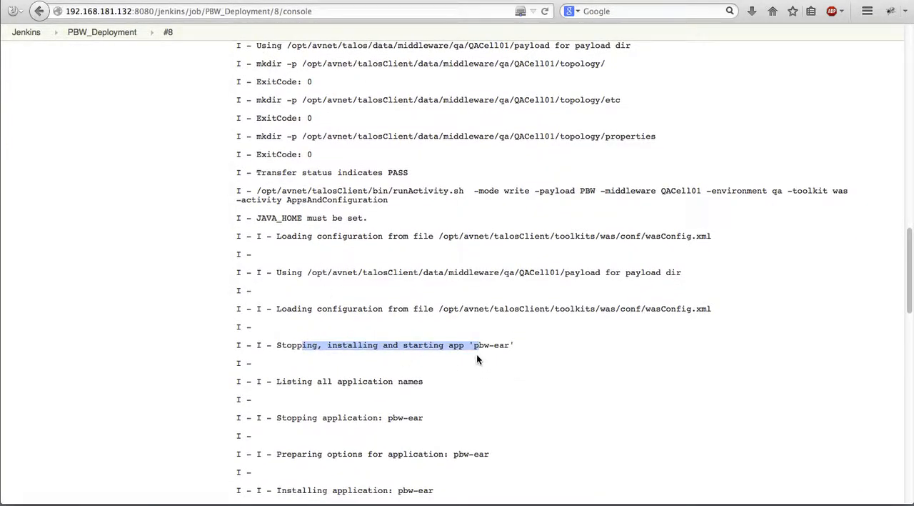
# Read through the pbw-ear uninstallation, installation and configuration-saving messages in the build's console output.
pyautogui.scroll(-3, 480, 366)
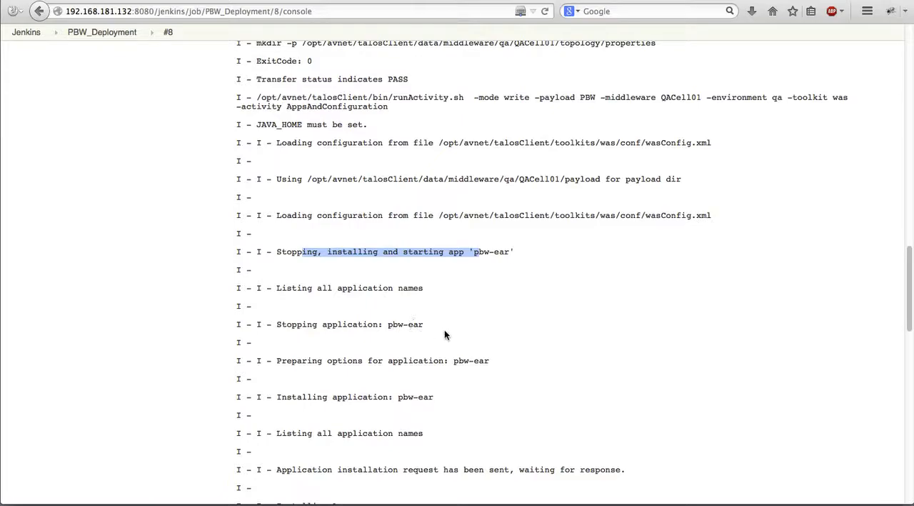
pyautogui.scroll(-9, 475, 385)
pyautogui.scroll(-6, 510, 359)
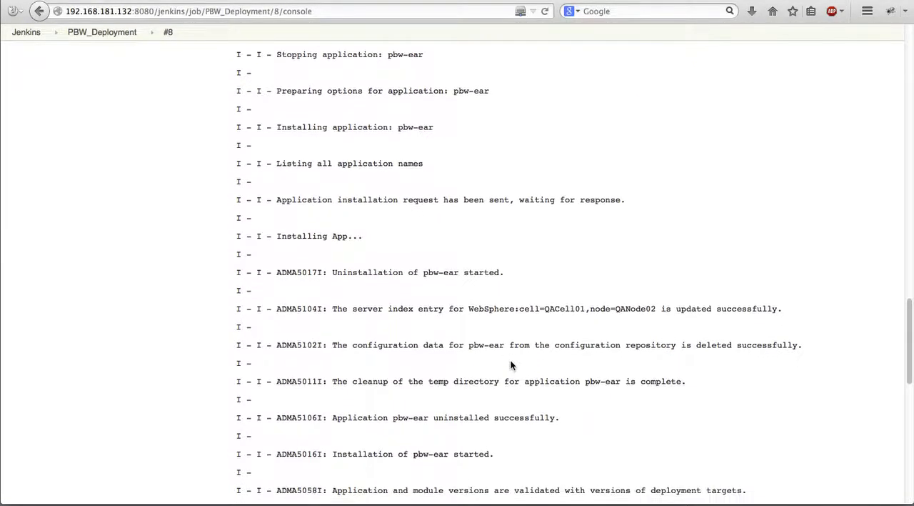
pyautogui.scroll(-12, 504, 357)
pyautogui.scroll(-10, 504, 359)
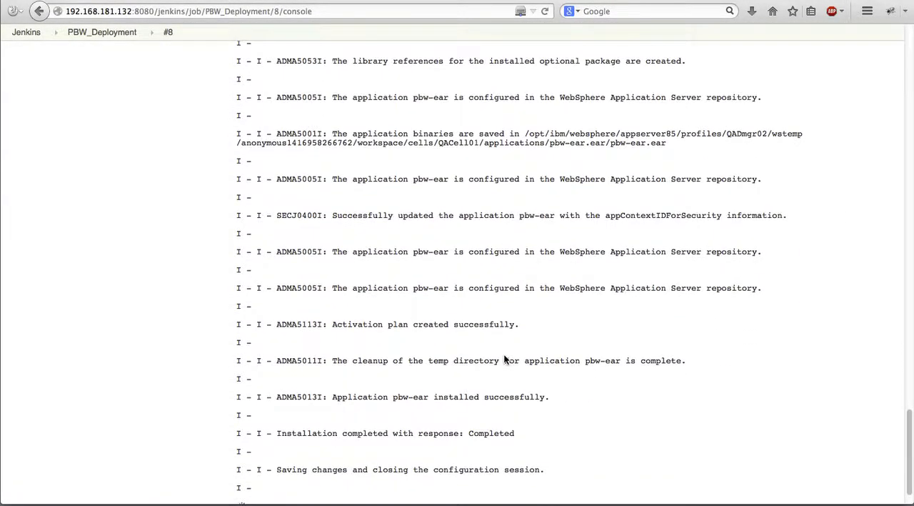
pyautogui.moveTo(287, 425); pyautogui.dragTo(588, 415)
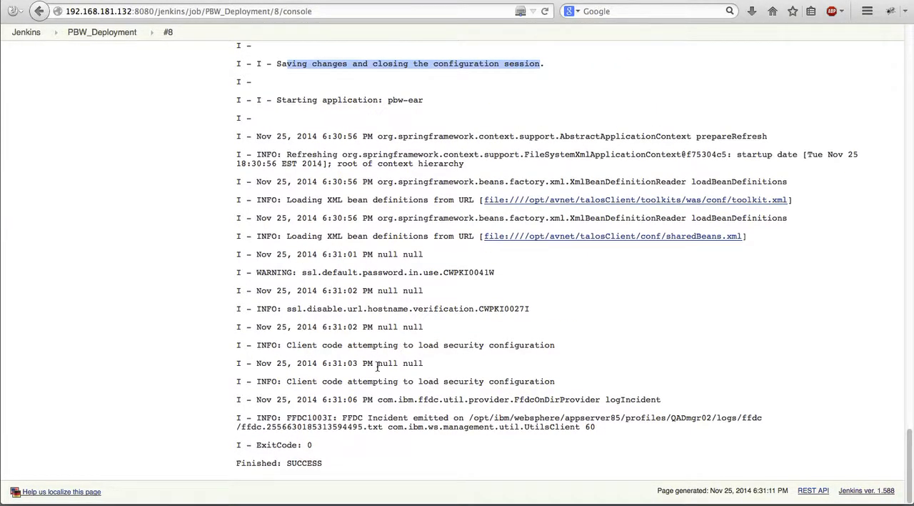
# Check the final status line of the build log and return to the PBW_Deployment project page.
pyautogui.moveTo(257, 463); pyautogui.dragTo(402, 446)
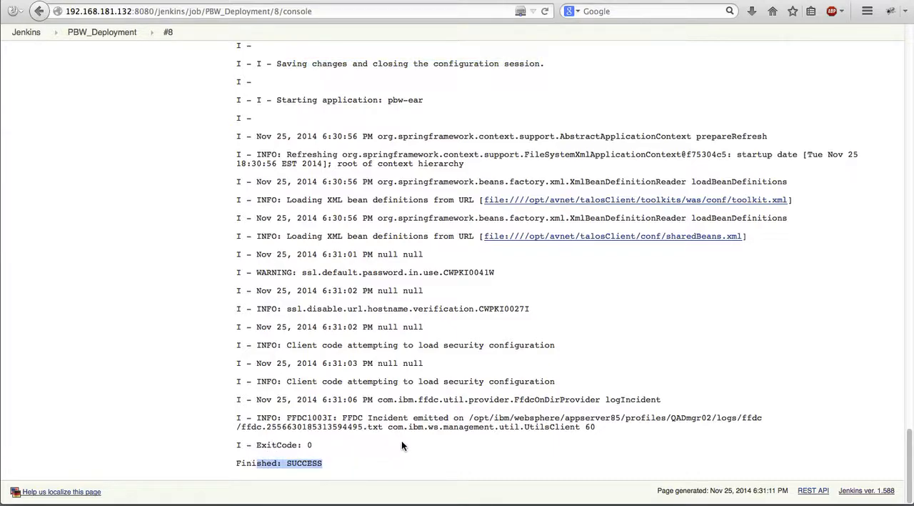
pyautogui.scroll(20, 721, 299)
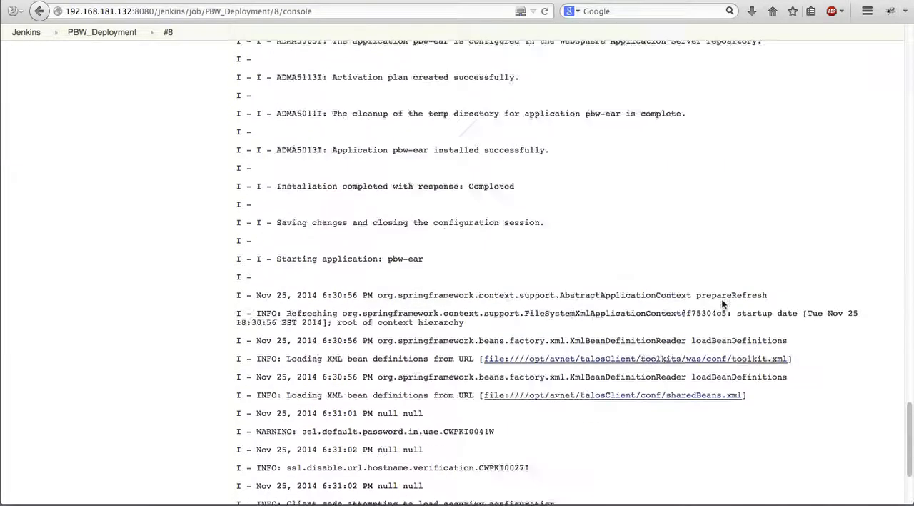
pyautogui.scroll(2, 721, 297)
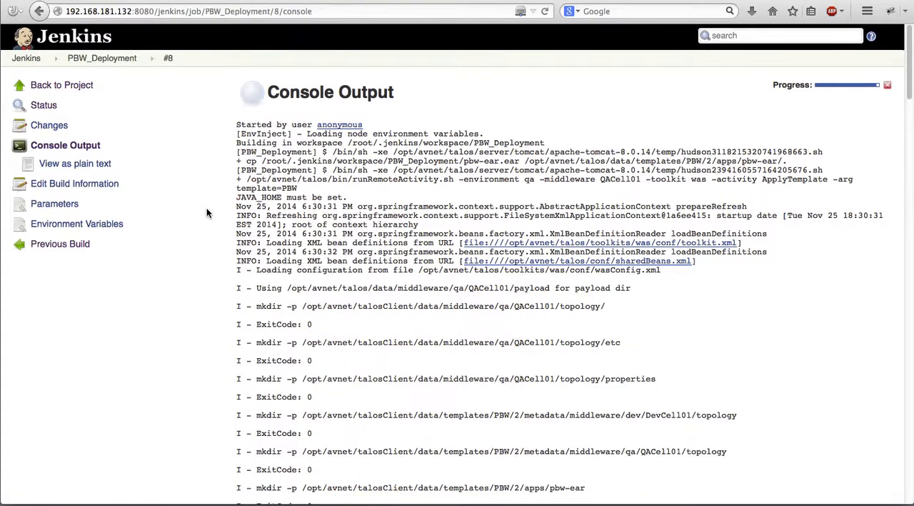
pyautogui.click(77, 86)
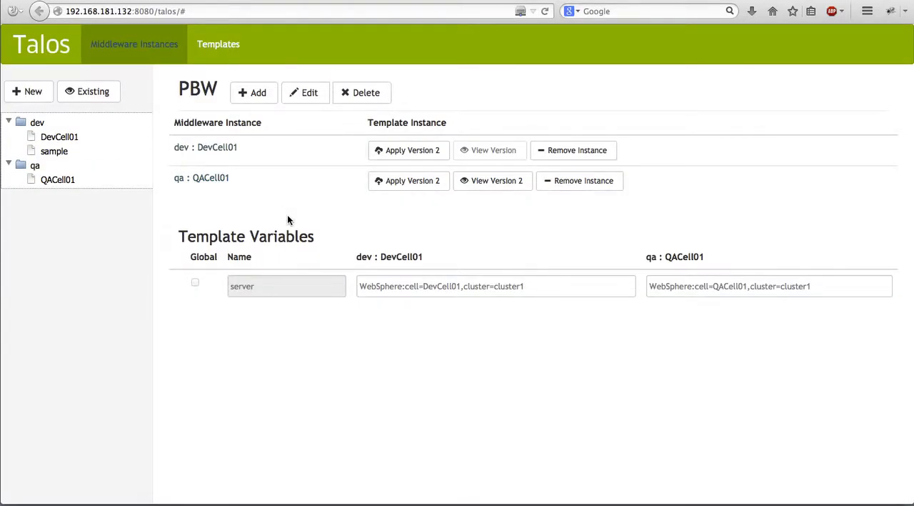
# Switch from the browser to the PowerPoint presentation "Using Talos with Jenkins".
pyautogui.press('super+Tab')
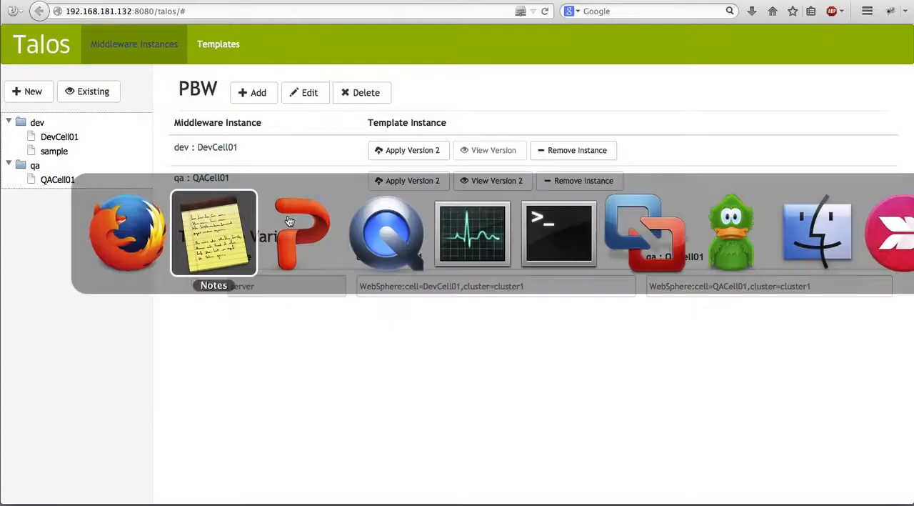
pyautogui.press('super+Tab')
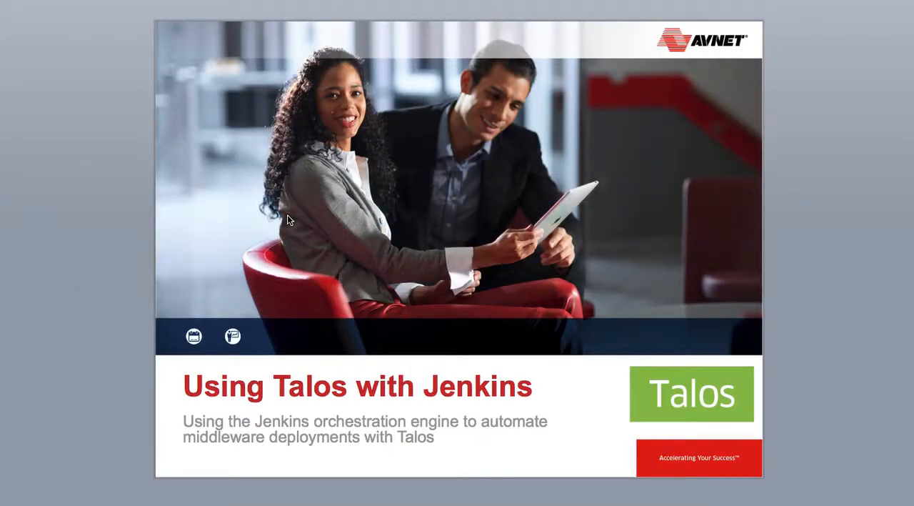